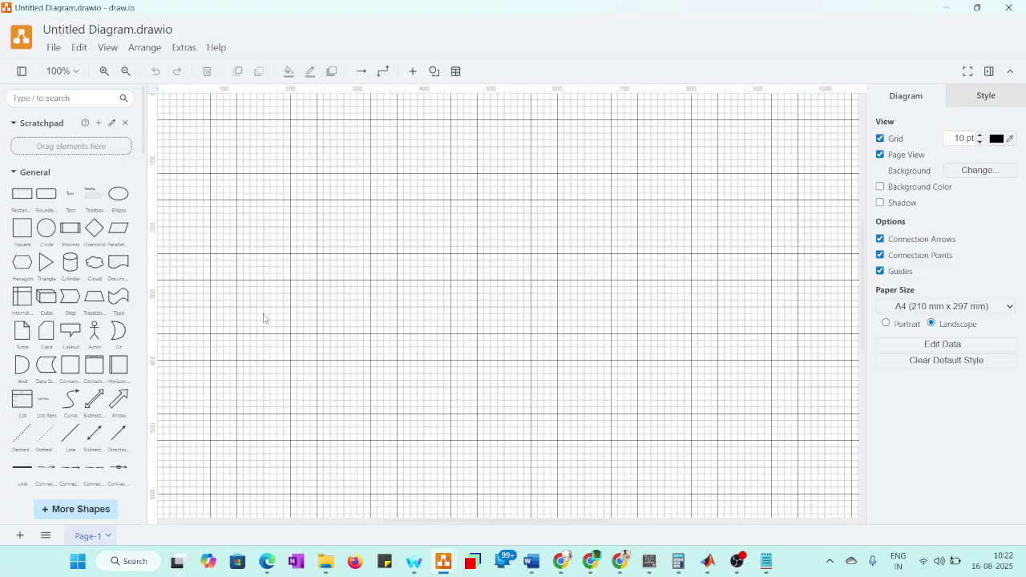
# - Reload draw.io to start over with a fresh diagram
pyautogui.hotkey('ctrl', 'n')
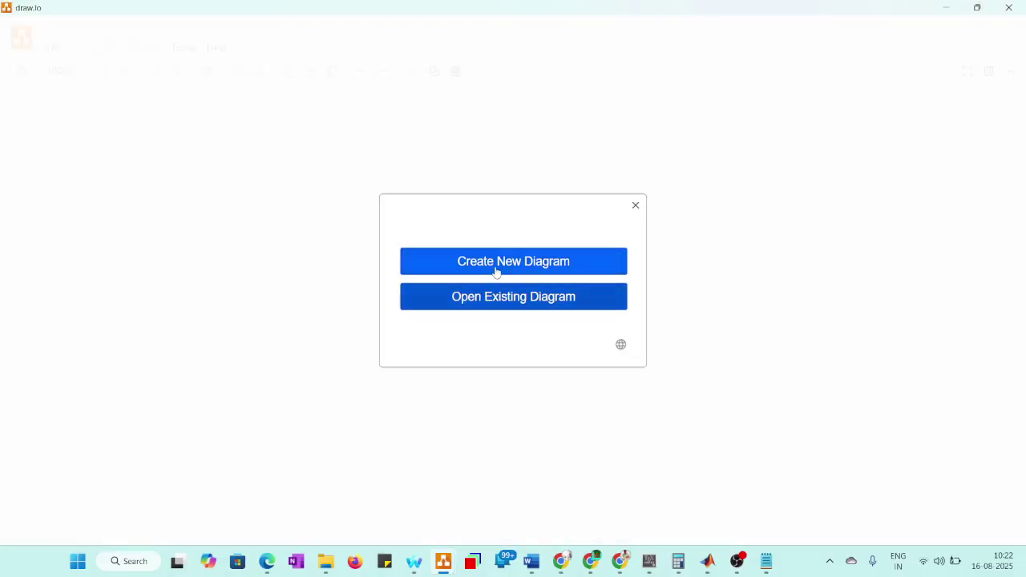
# - Start a new diagram, scroll through the template grid and show the Business templates
pyautogui.click(497, 269)
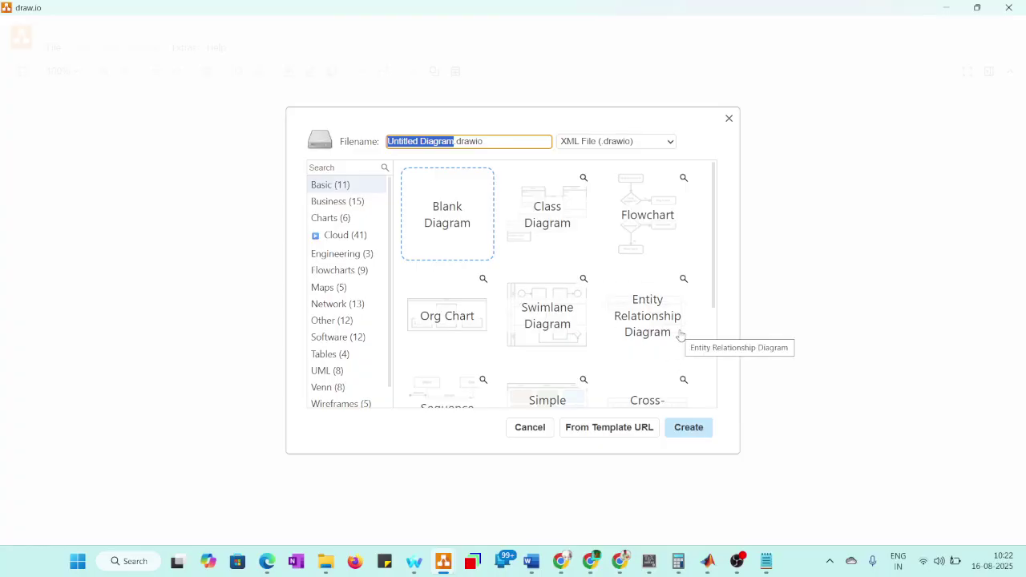
pyautogui.scroll(-2, 680, 335)
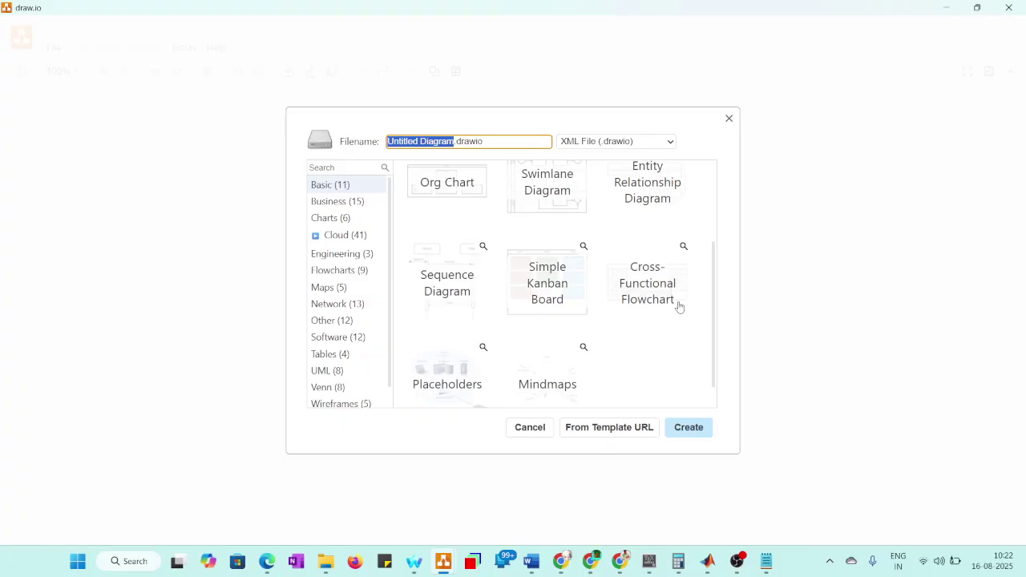
pyautogui.scroll(-1, 676, 326)
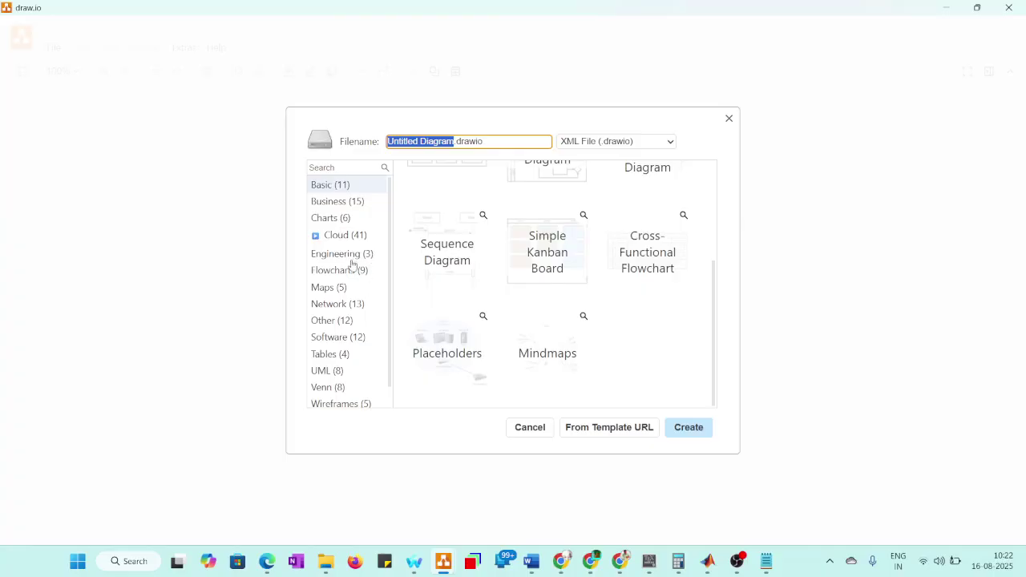
pyautogui.scroll(-1, 351, 265)
pyautogui.scroll(1, 353, 346)
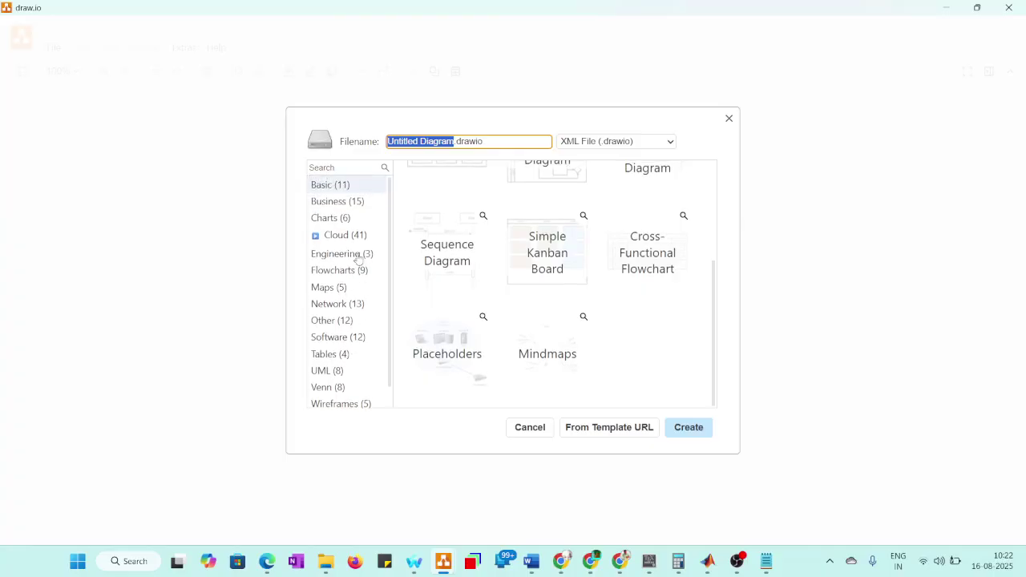
pyautogui.click(355, 201)
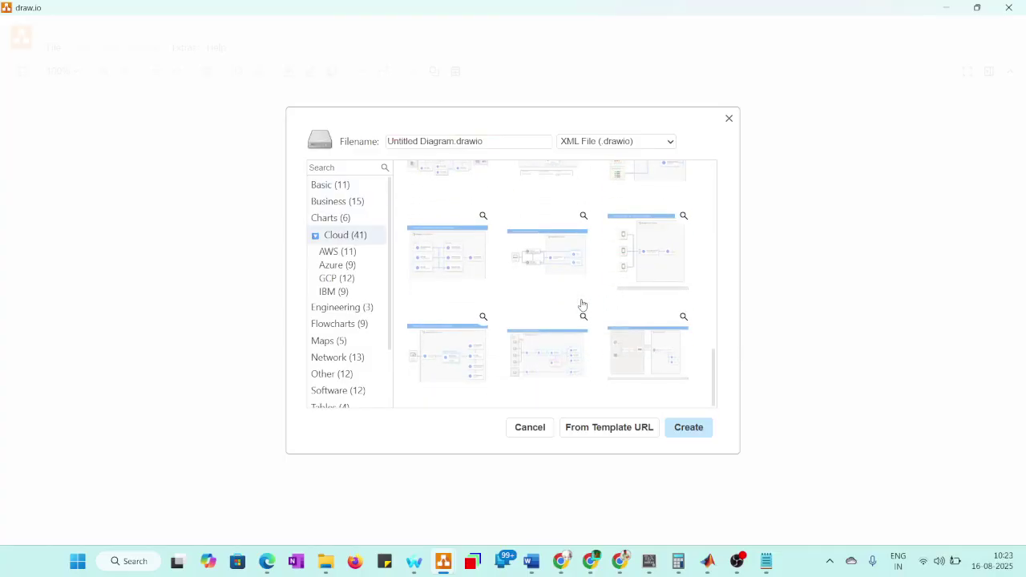
# - Browse the Engineering, Flowcharts, Other and Layout template categories
pyautogui.click(341, 308)
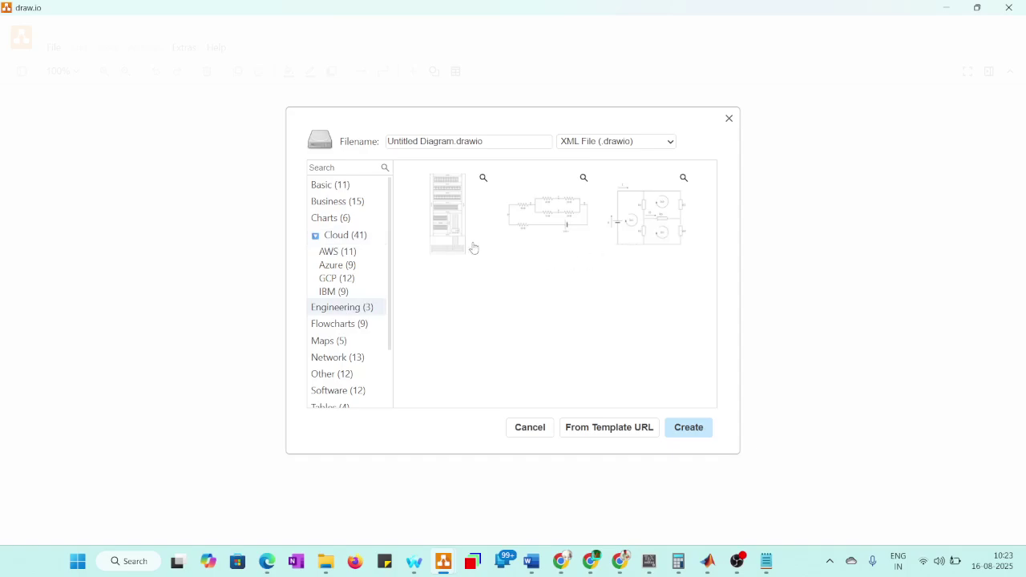
pyautogui.click(340, 329)
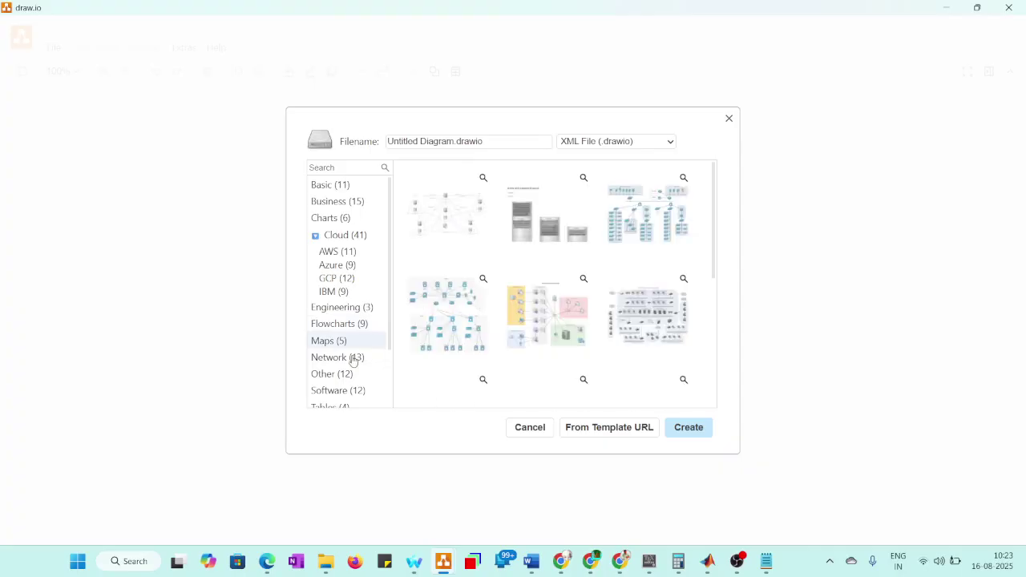
pyautogui.scroll(-4, 625, 285)
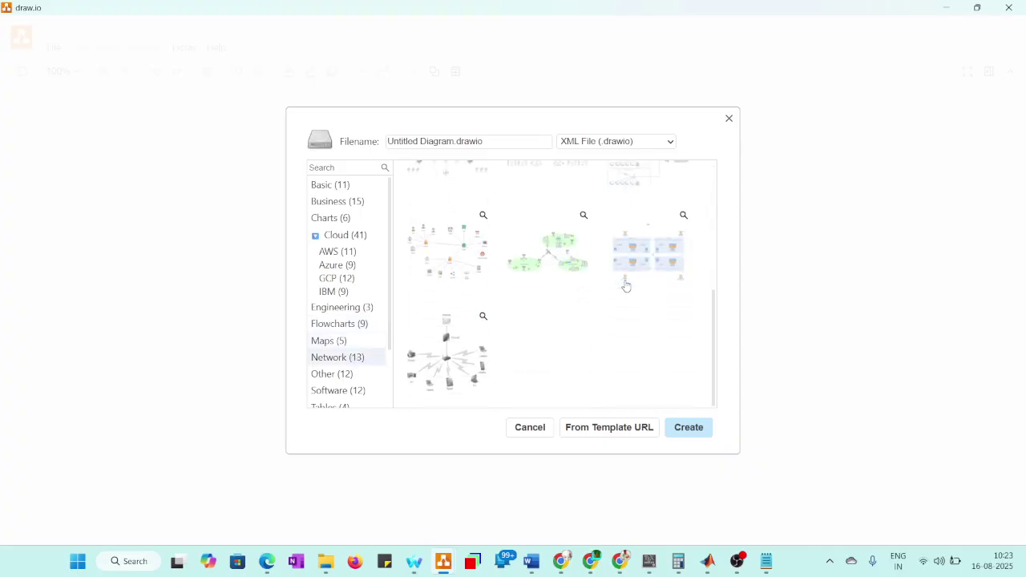
pyautogui.click(318, 376)
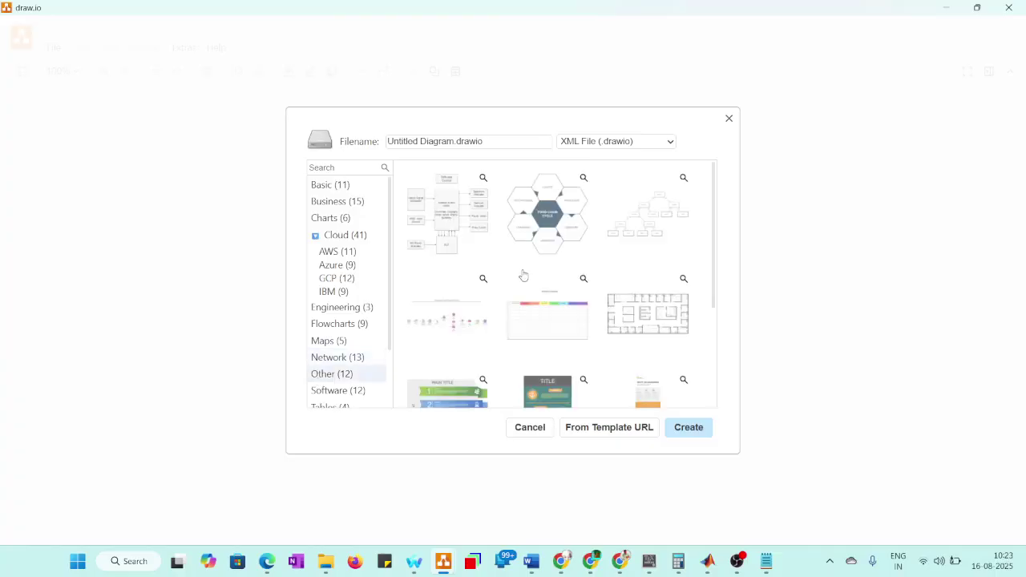
pyautogui.scroll(-4, 521, 277)
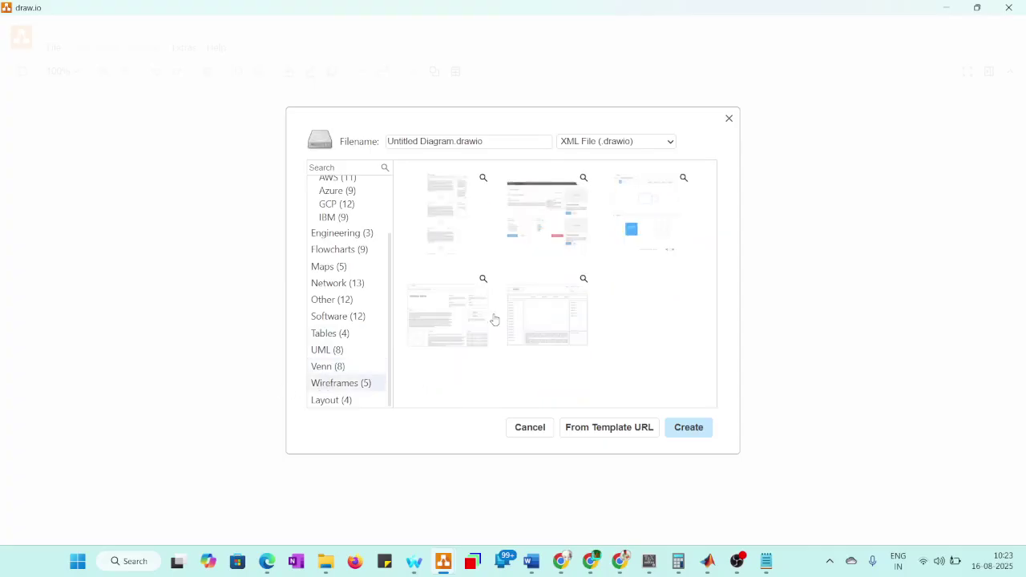
pyautogui.click(329, 403)
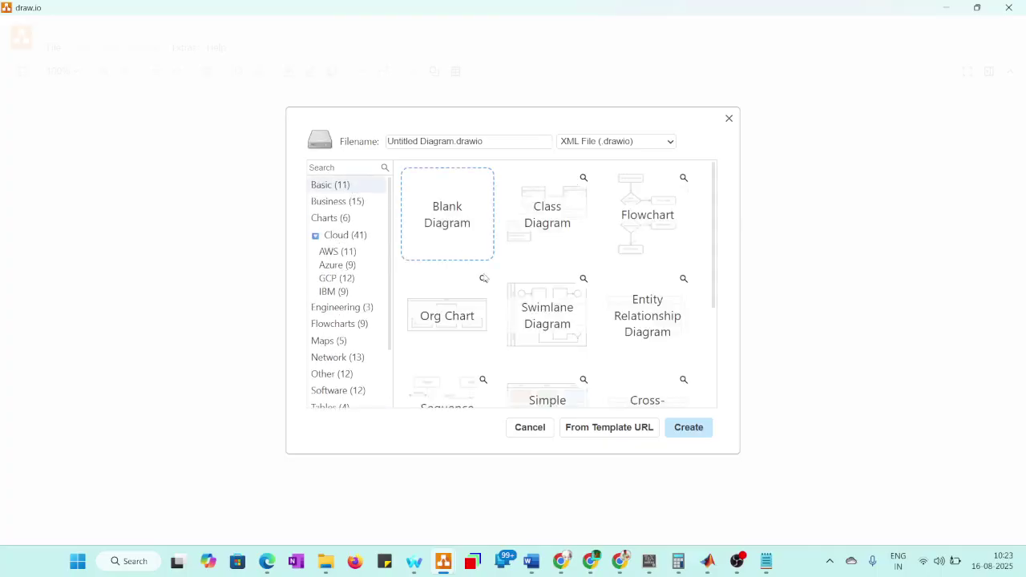
# - Create a blank diagram and add a rounded rectangle to the page
pyautogui.click(687, 427)
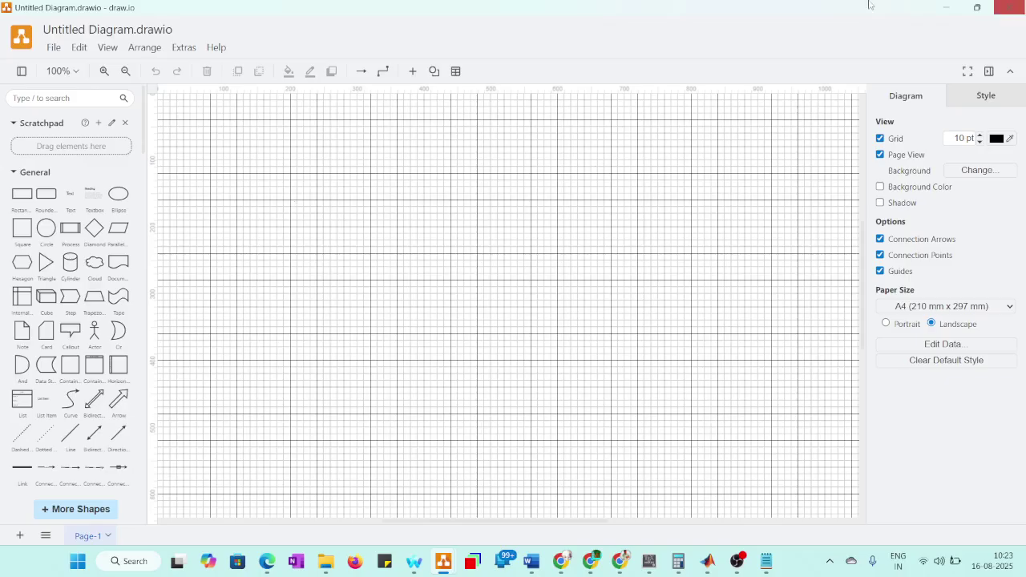
pyautogui.click(47, 194)
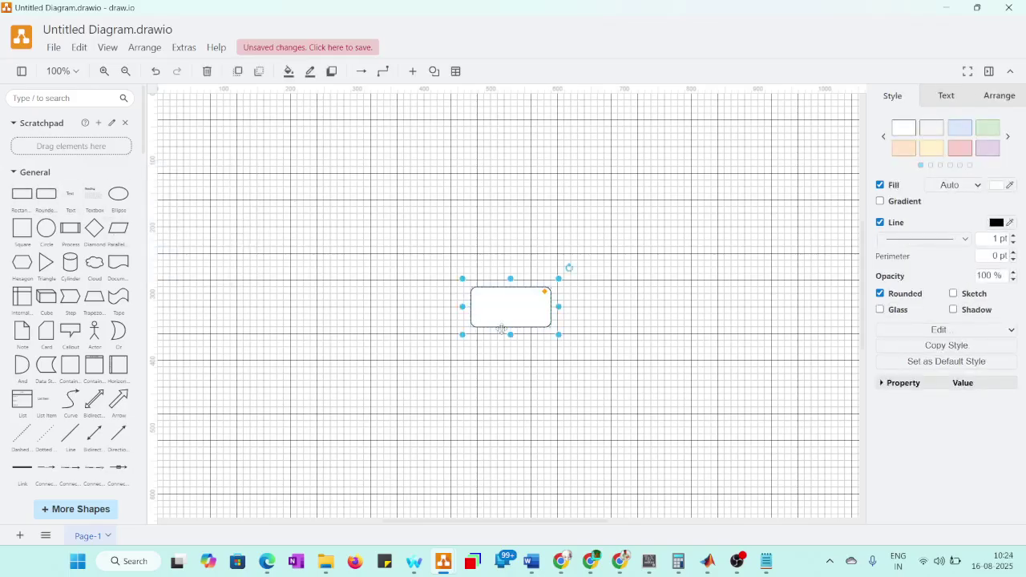
pyautogui.scroll(3, 520, 324)
pyautogui.scroll(-5, 519, 324)
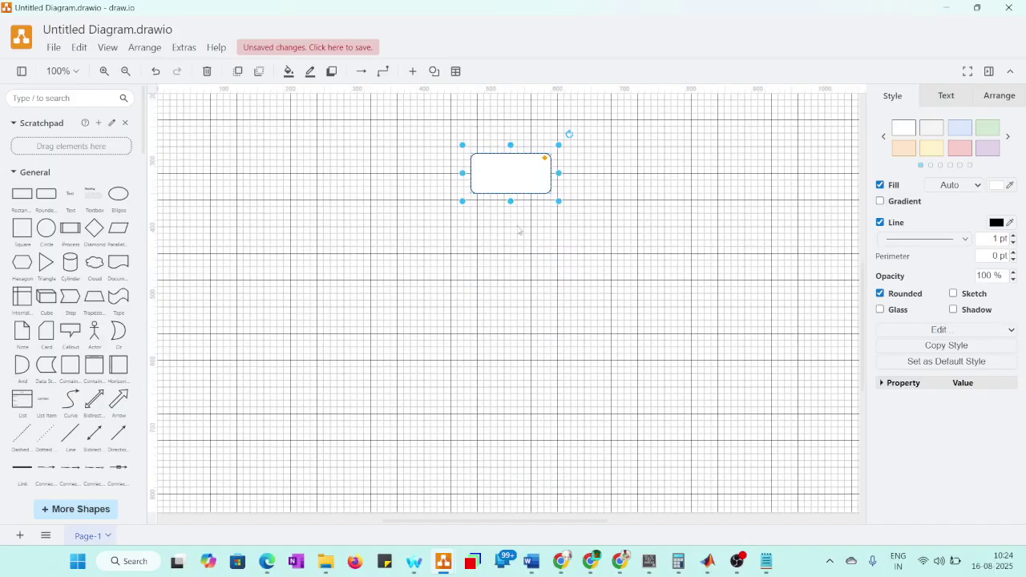
pyautogui.keyDown('ctrl'); pyautogui.scroll(4, 527, 193); pyautogui.keyUp('ctrl')
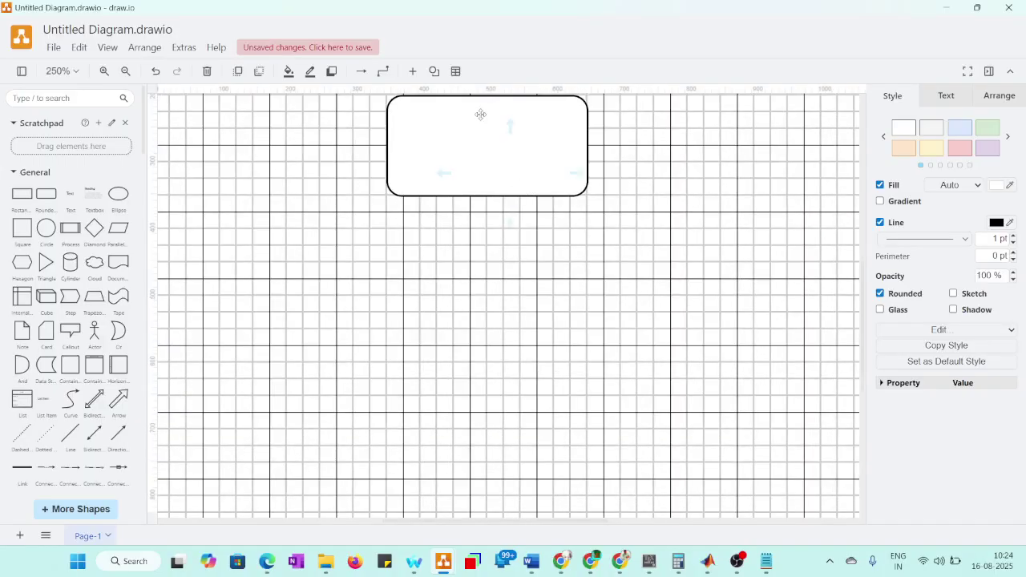
pyautogui.scroll(2, 481, 115)
# - Nudge the rounded rectangle slightly down and to the right
pyautogui.doubleClick(459, 253)
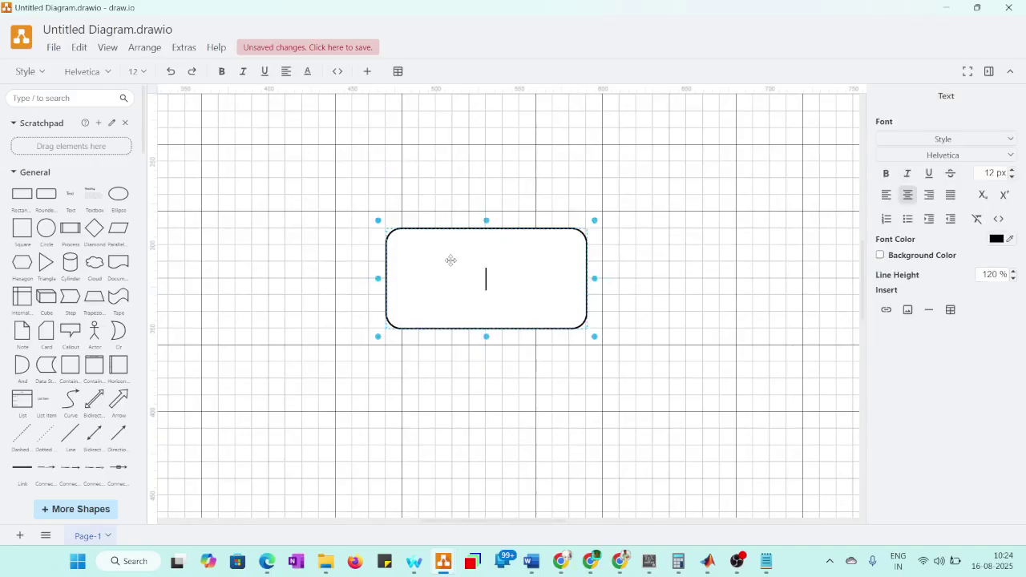
pyautogui.click(296, 346)
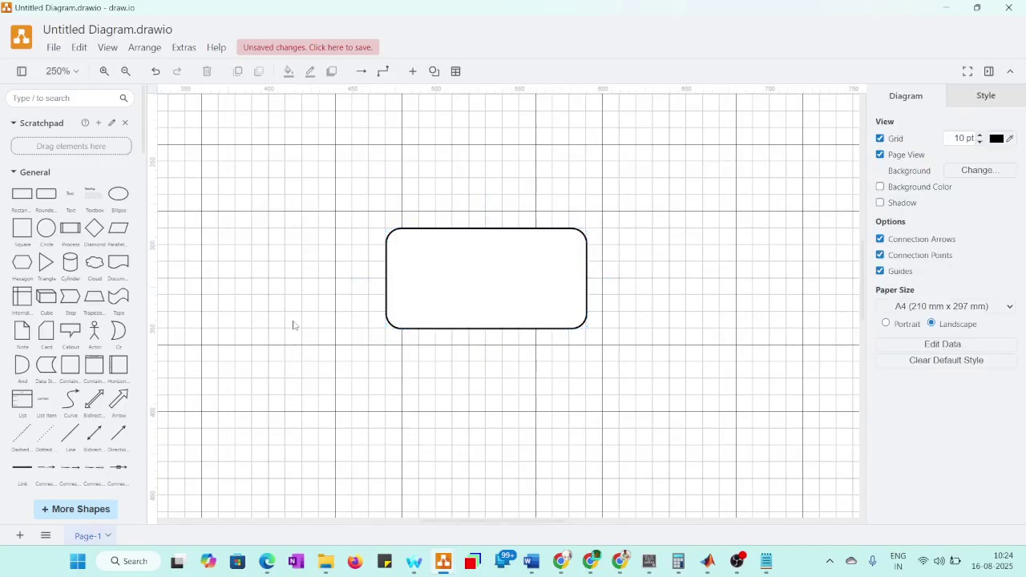
pyautogui.keyDown('ctrl'); pyautogui.scroll(-2, 293, 325); pyautogui.keyUp('ctrl')
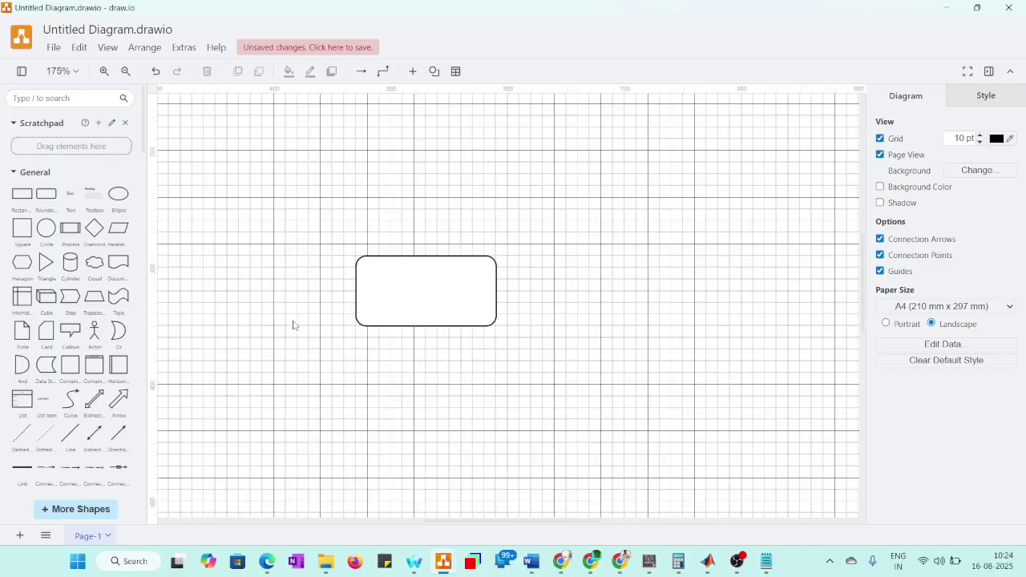
pyautogui.click(390, 290)
pyautogui.moveTo(389, 290); pyautogui.dragTo(404, 306)
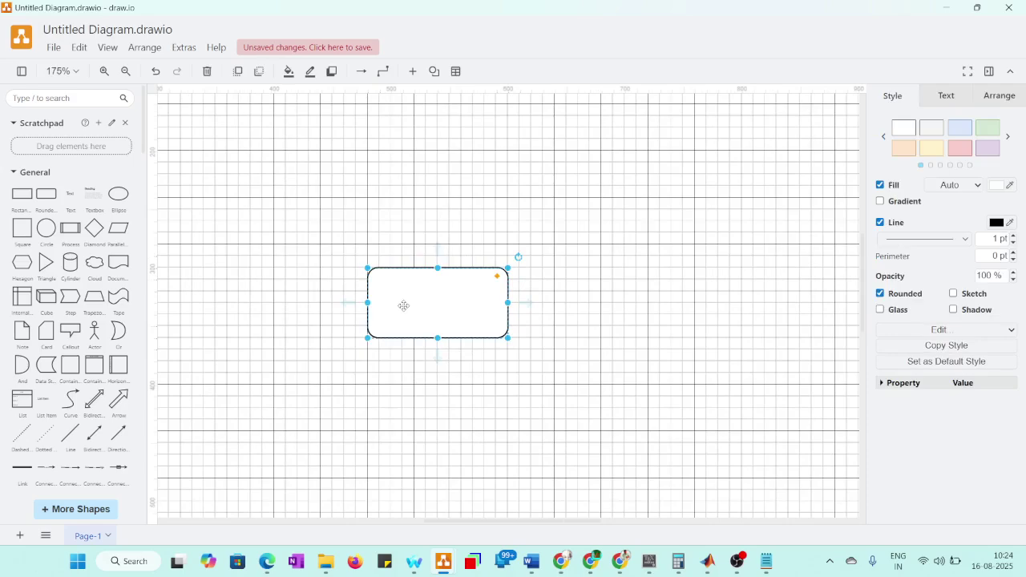
pyautogui.click(546, 230)
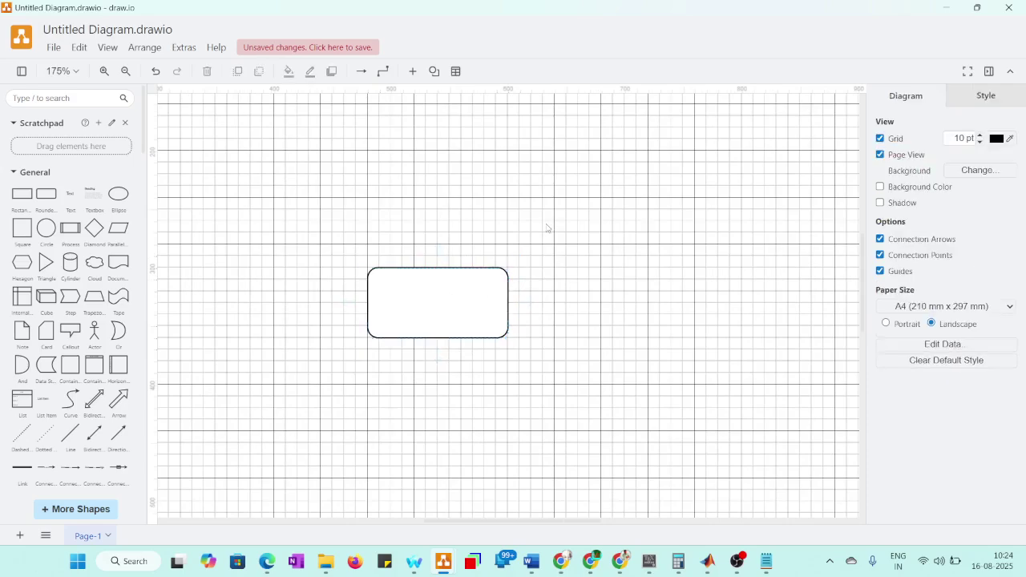
pyautogui.doubleClick(547, 228)
# - Add a text label above the rectangle reading '(a+b)2 =a2+b2+2ab'
pyautogui.click(549, 225)
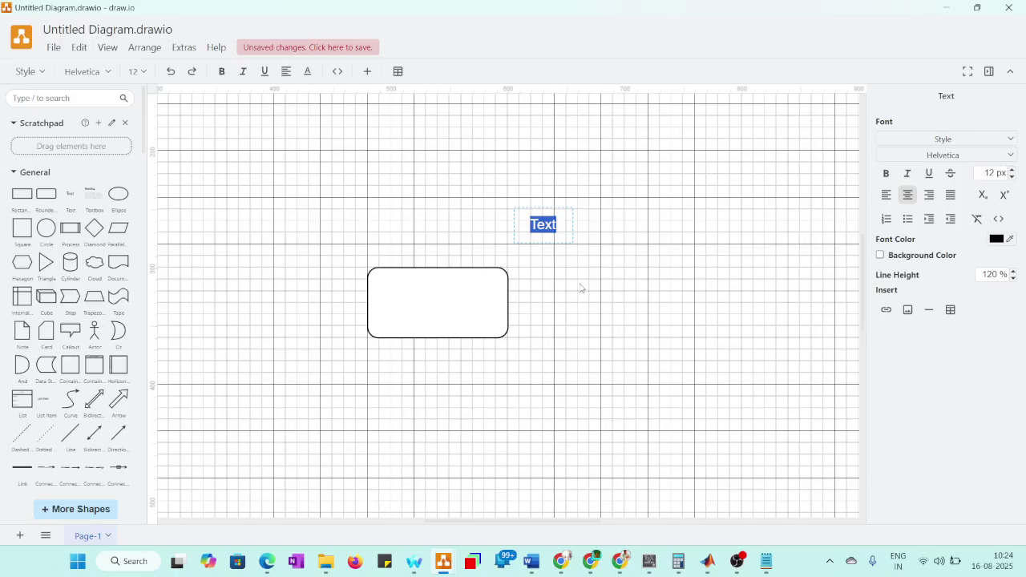
pyautogui.write('na')
pyautogui.press('BackSpace')
pyautogui.press('BackSpace')
pyautogui.write('a9')
pyautogui.press('BackSpace')
pyautogui.press('BackSpace')
pyautogui.write('(a+b)2 =')
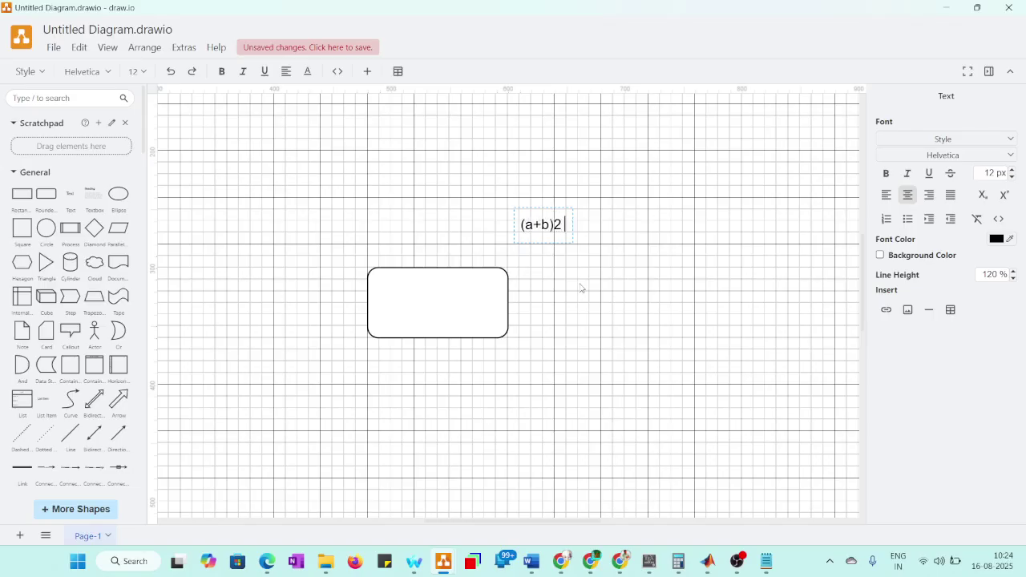
pyautogui.write('a2')
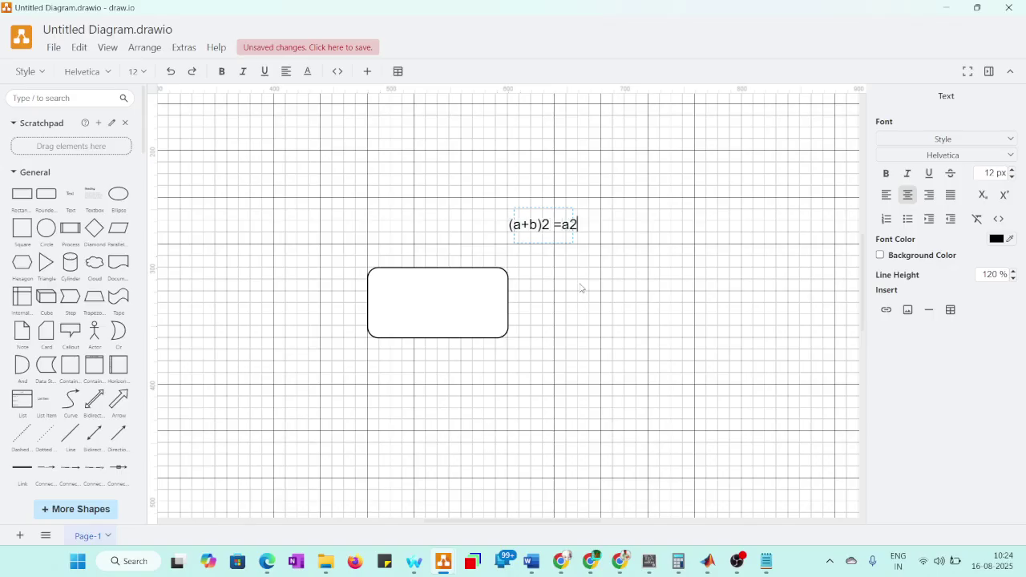
pyautogui.write('+b2+')
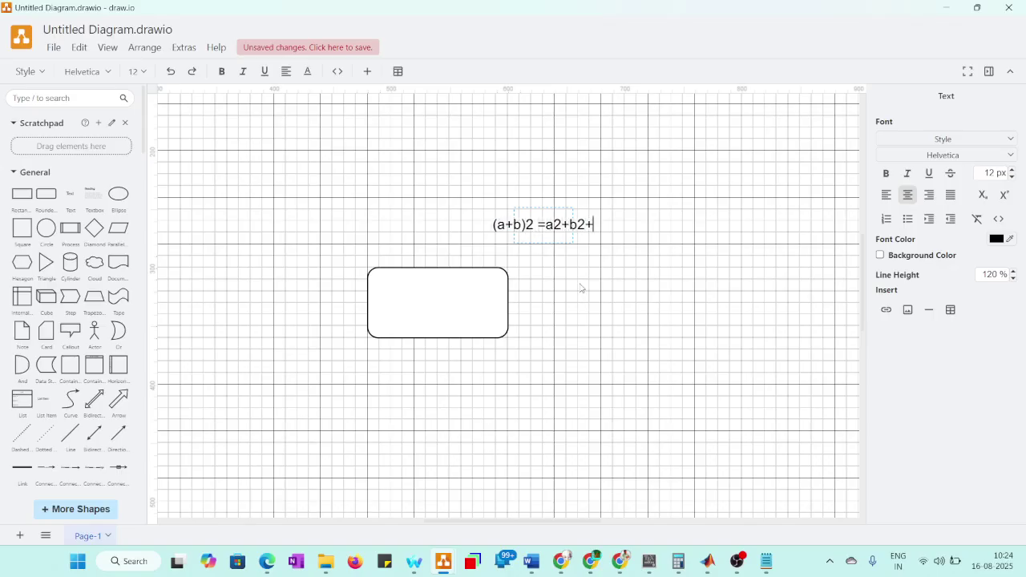
pyautogui.write('2ab')
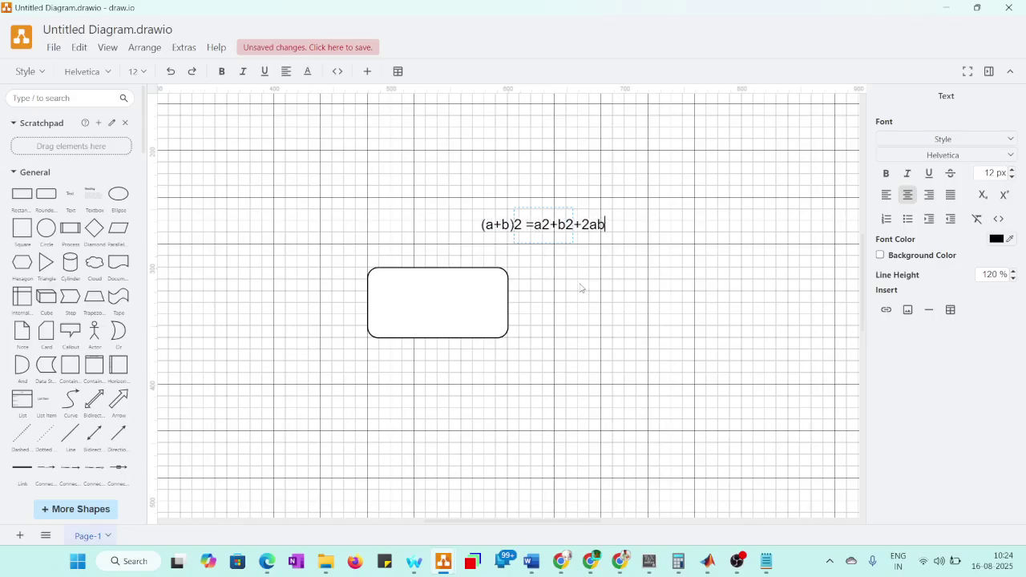
pyautogui.click(581, 287)
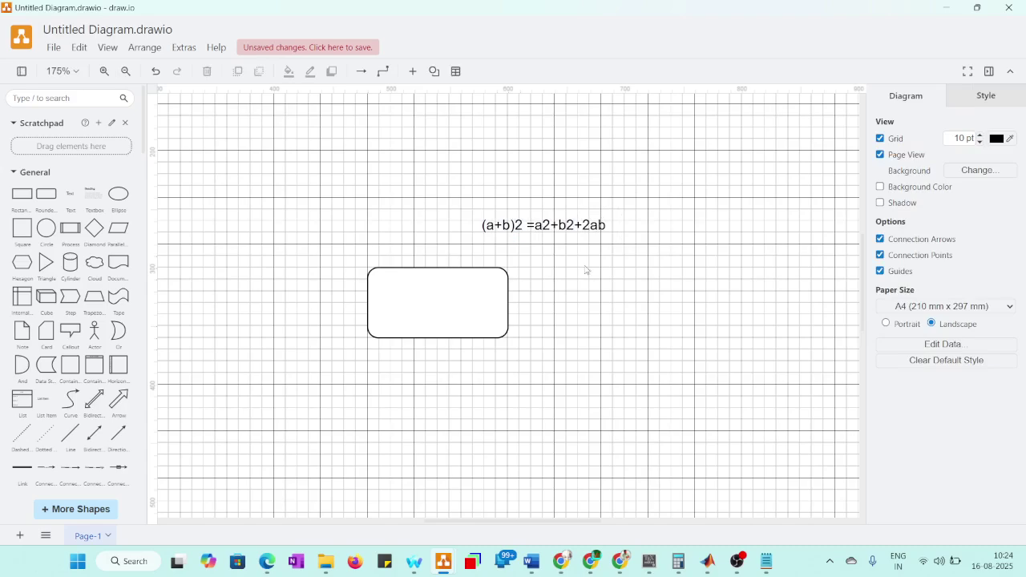
# - Make the three exponent 2s superscripts so the label reads (a+b)²=a²+b²+2ab
pyautogui.doubleClick(508, 227)
pyautogui.click(525, 227)
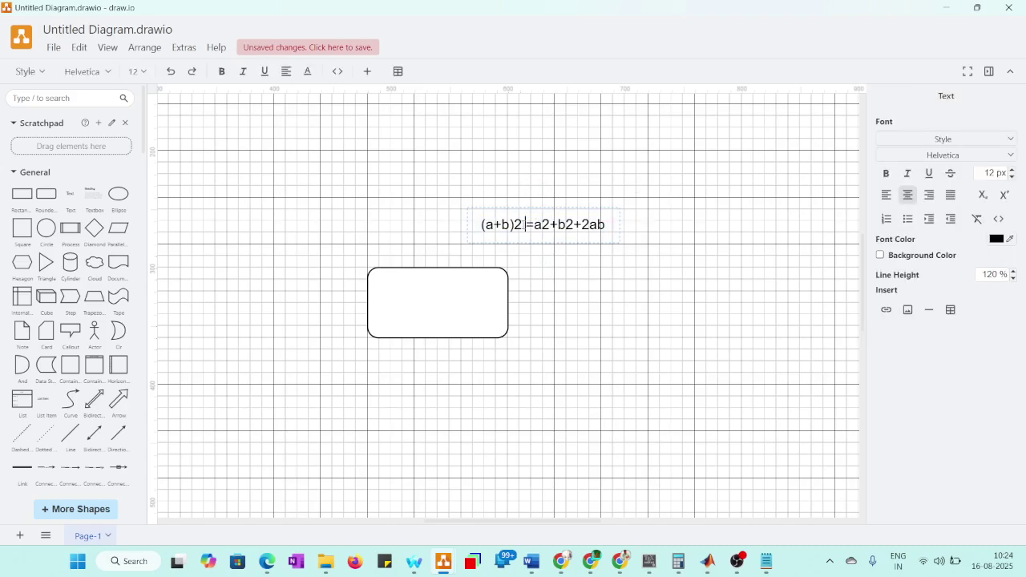
pyautogui.moveTo(523, 226); pyautogui.dragTo(514, 227)
pyautogui.click(1004, 195)
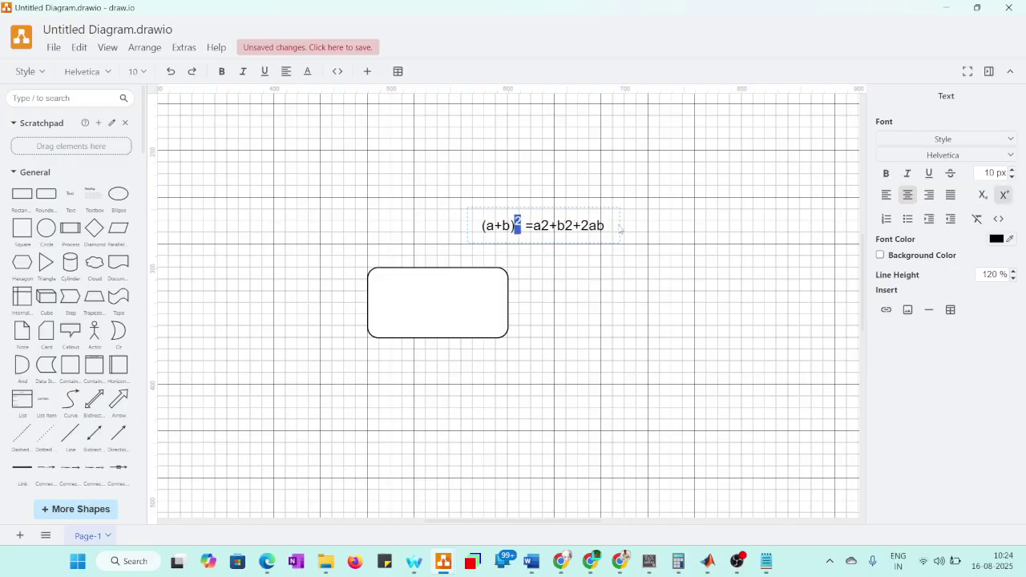
pyautogui.click(533, 227)
pyautogui.moveTo(558, 227)
pyautogui.mouseDown()
pyautogui.moveTo(541, 227)
pyautogui.moveTo(580, 228)
pyautogui.moveTo(565, 228)
pyautogui.mouseUp()
pyautogui.click(1005, 194)
pyautogui.click(570, 230)
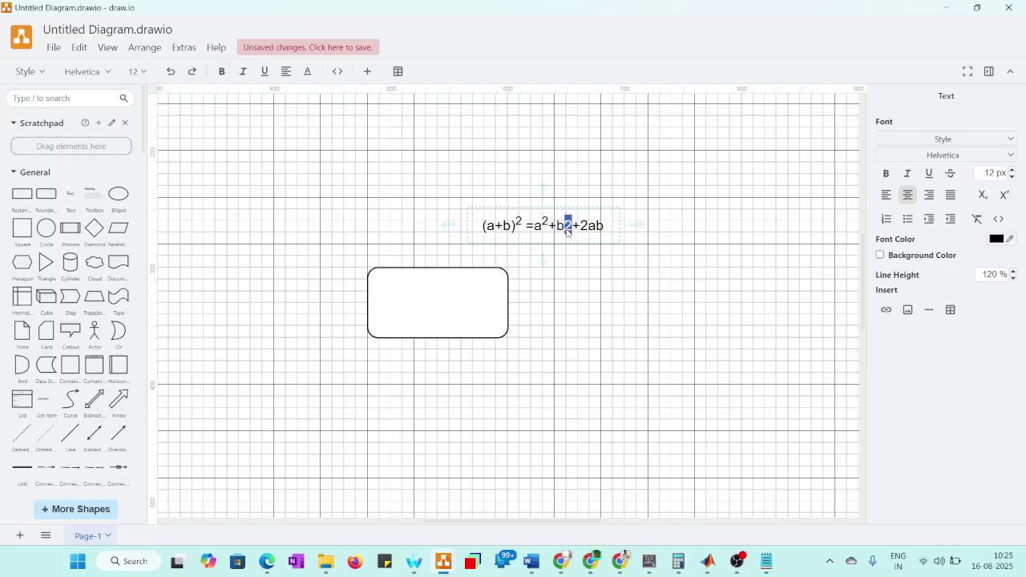
pyautogui.click(1002, 204)
# - Move the formula label into the rounded rectangle
pyautogui.click(577, 262)
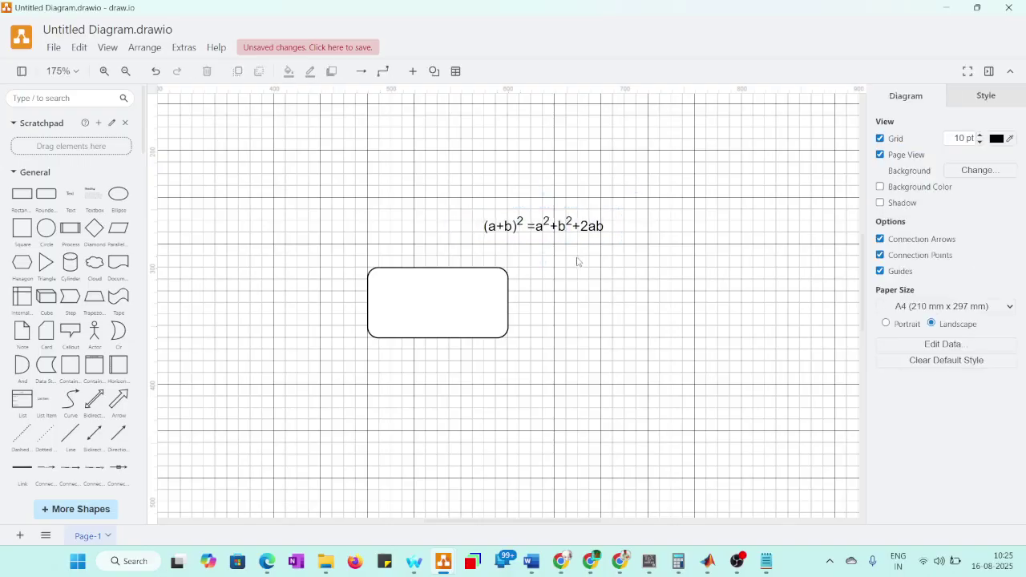
pyautogui.moveTo(566, 235); pyautogui.dragTo(462, 316)
pyautogui.click(477, 399)
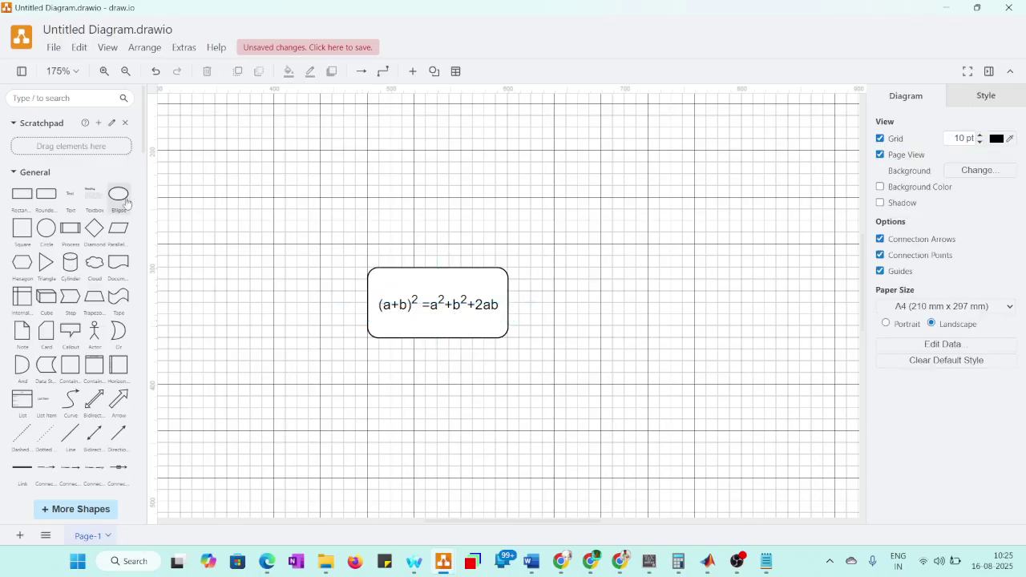
# - Add a new rounded rectangle directly below the formula box
pyautogui.click(47, 194)
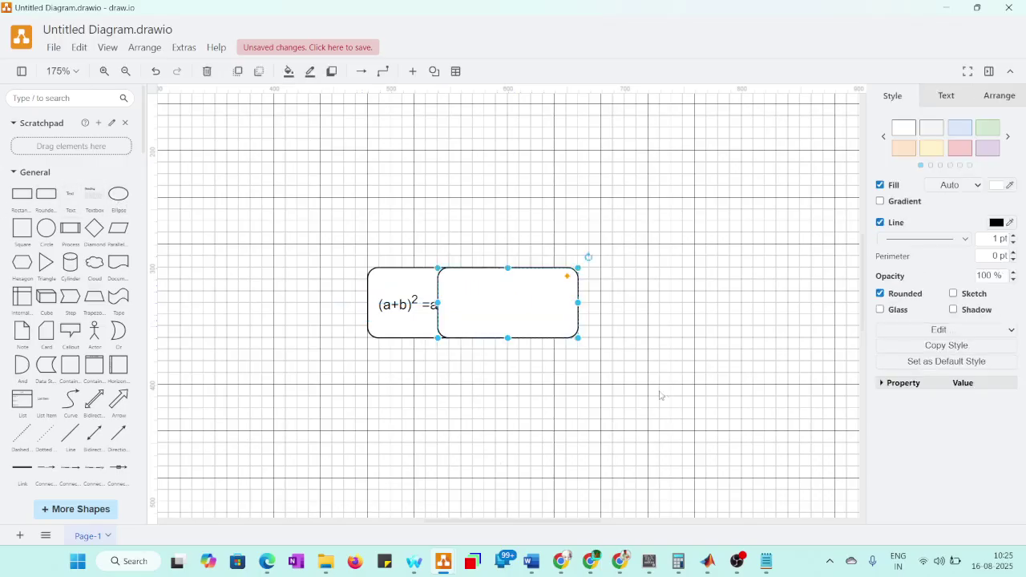
pyautogui.moveTo(526, 316); pyautogui.dragTo(458, 406)
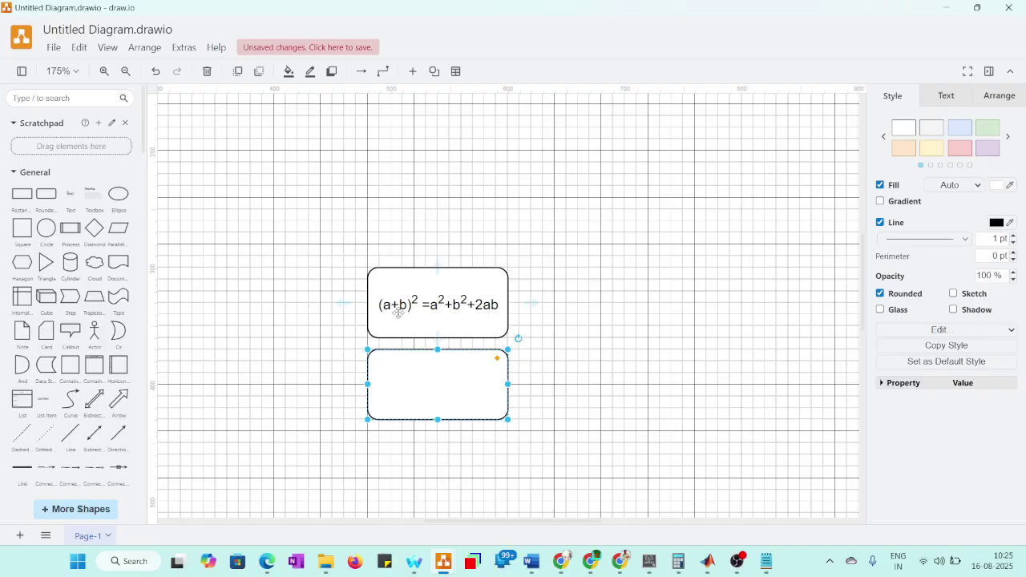
pyautogui.click(366, 457)
# - Label the lower box 'nth'
pyautogui.doubleClick(396, 374)
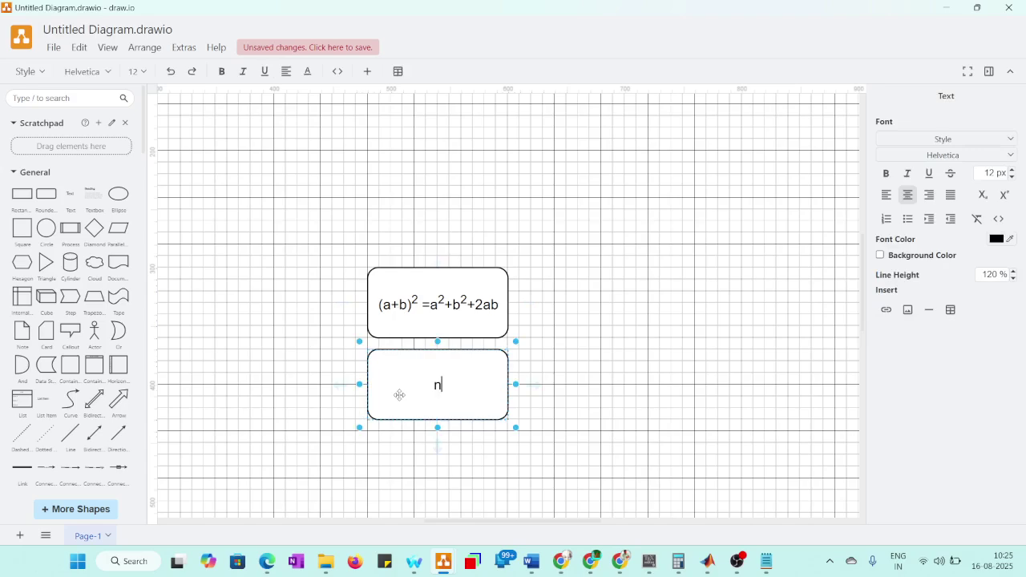
pyautogui.write('n!')
pyautogui.write('=')
pyautogui.press('BackSpace')
pyautogui.press('BackSpace')
pyautogui.press('BackSpace')
pyautogui.write('nth')
# - Make 'th' a superscript in the lower box's 'nth' label
pyautogui.press('BackSpace')
pyautogui.hotkey('shift', 'Left')
pyautogui.hotkey('shift', 'Left')
pyautogui.click(1005, 195)
pyautogui.click(644, 369)
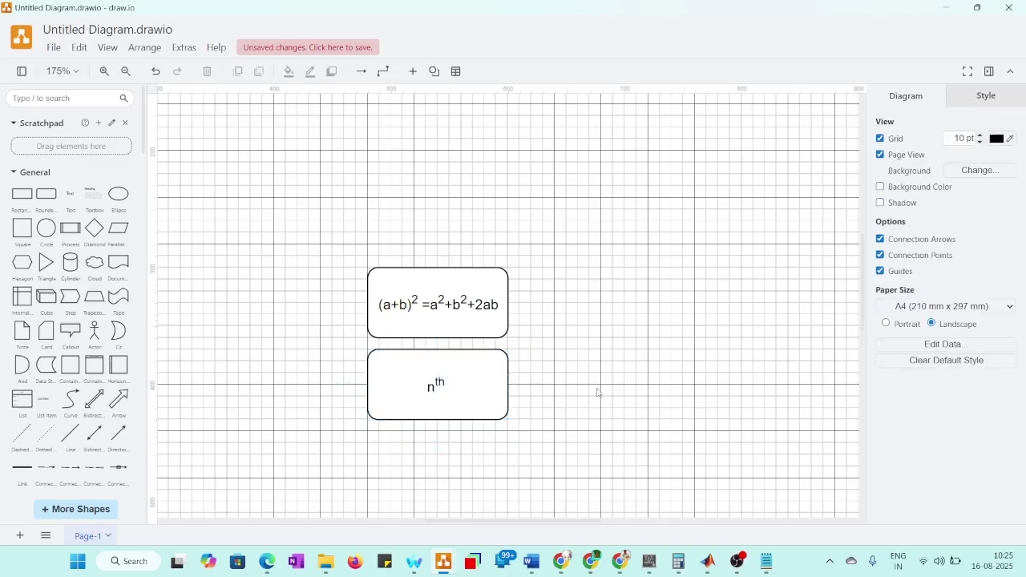
# - Append a second 'nth' to the lower box with 'th' as a subscript
pyautogui.click(476, 386)
pyautogui.doubleClick(474, 388)
pyautogui.click(472, 390)
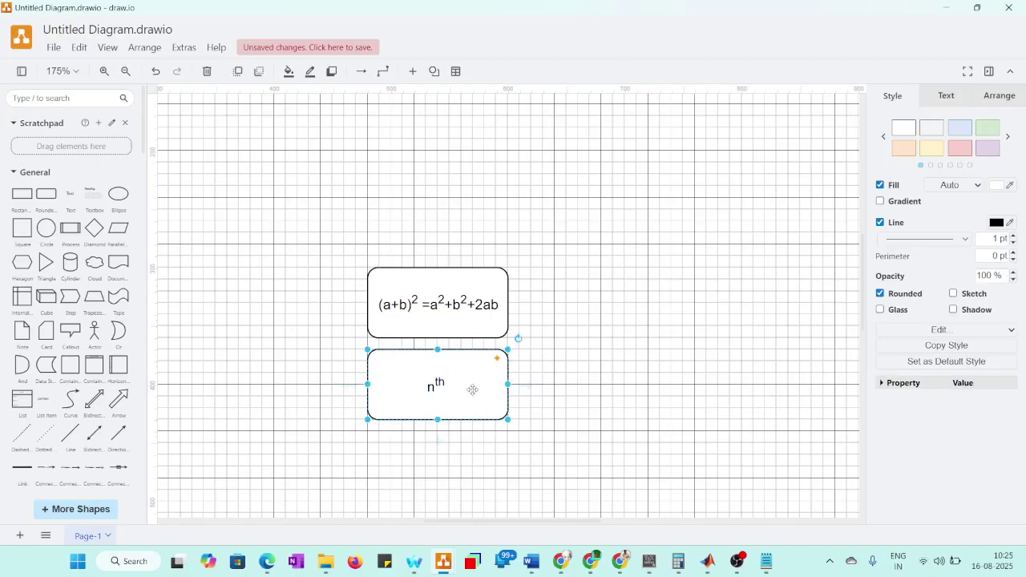
pyautogui.doubleClick(473, 389)
pyautogui.press('Right')
pyautogui.write('nth')
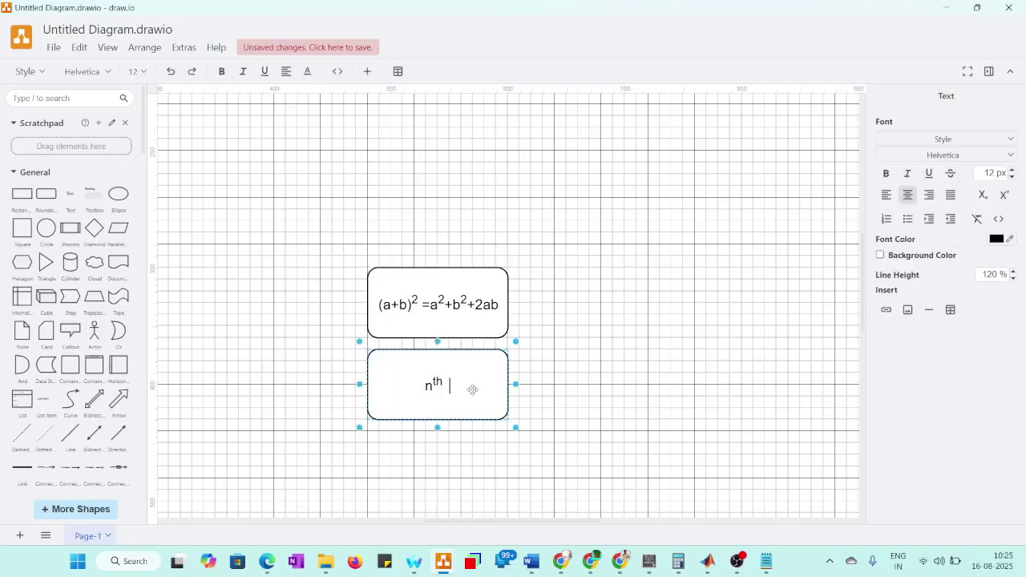
pyautogui.hotkey('shift', 'Left')
pyautogui.hotkey('shift', 'Left')
pyautogui.click(983, 194)
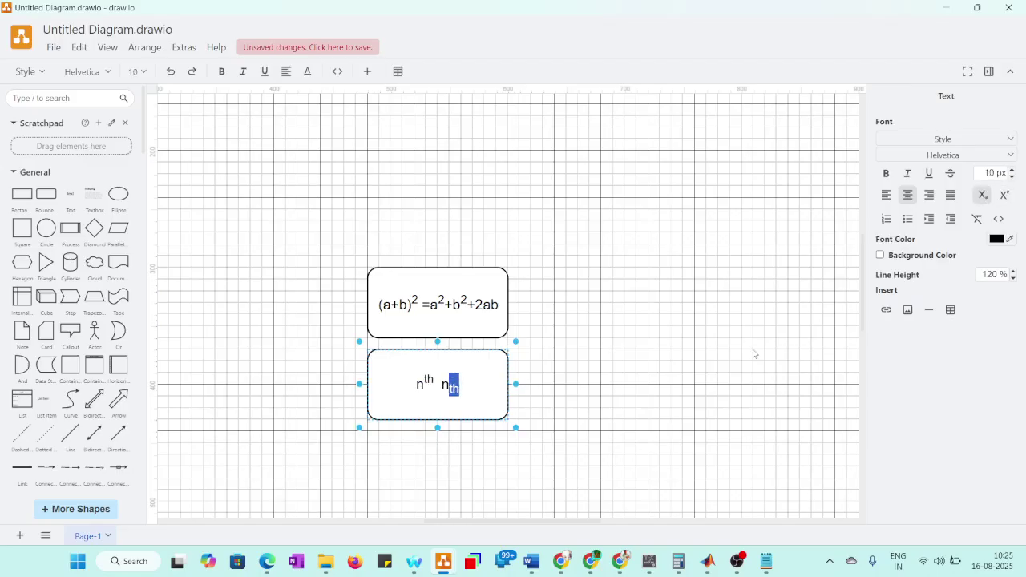
pyautogui.click(618, 360)
pyautogui.click(618, 358)
# - Select the subscript 'th' in the lower box's label, then finish editing
pyautogui.click(453, 391)
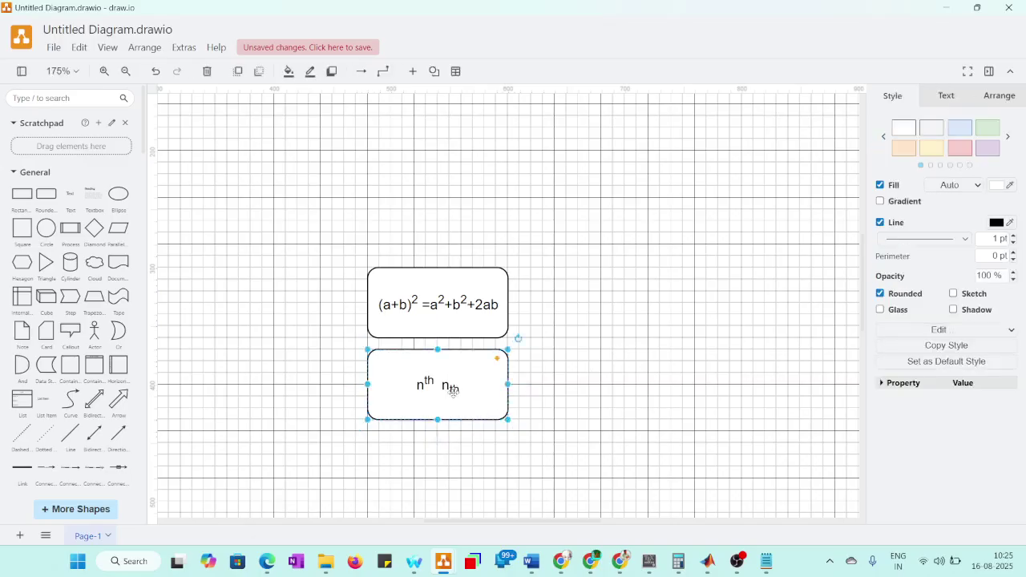
pyautogui.doubleClick(453, 391)
pyautogui.click(459, 391)
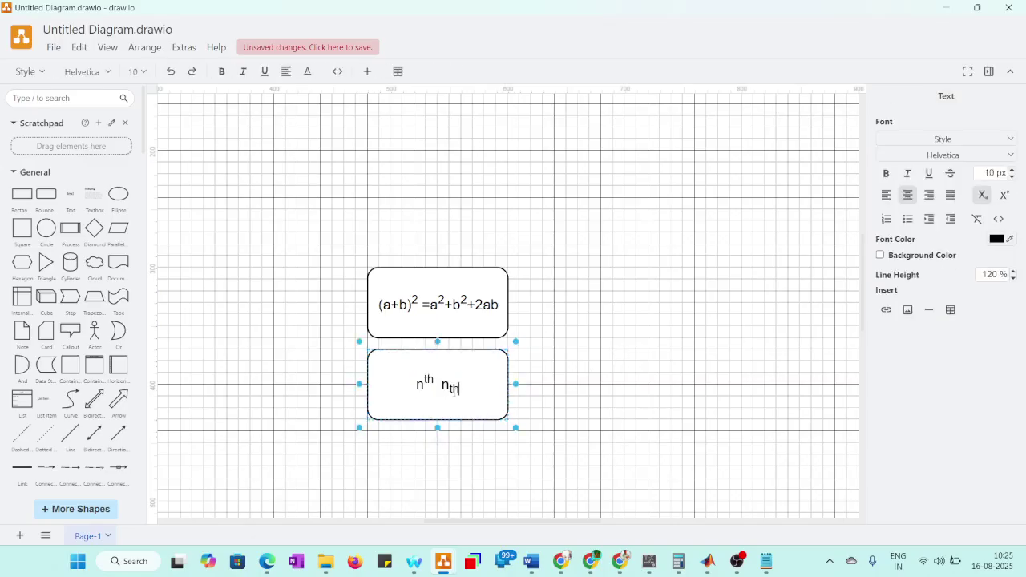
pyautogui.moveTo(459, 390); pyautogui.dragTo(448, 390)
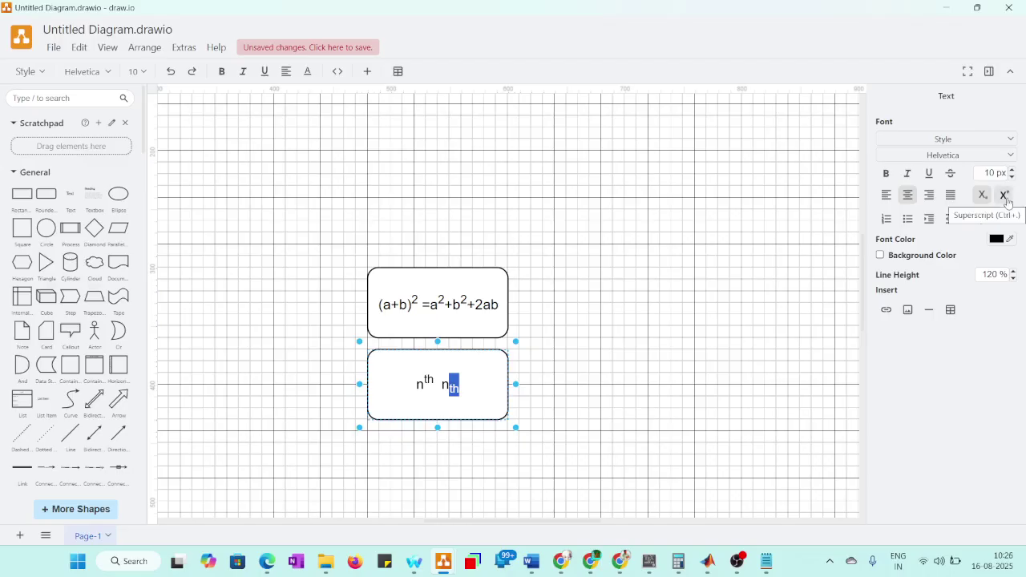
pyautogui.click(578, 373)
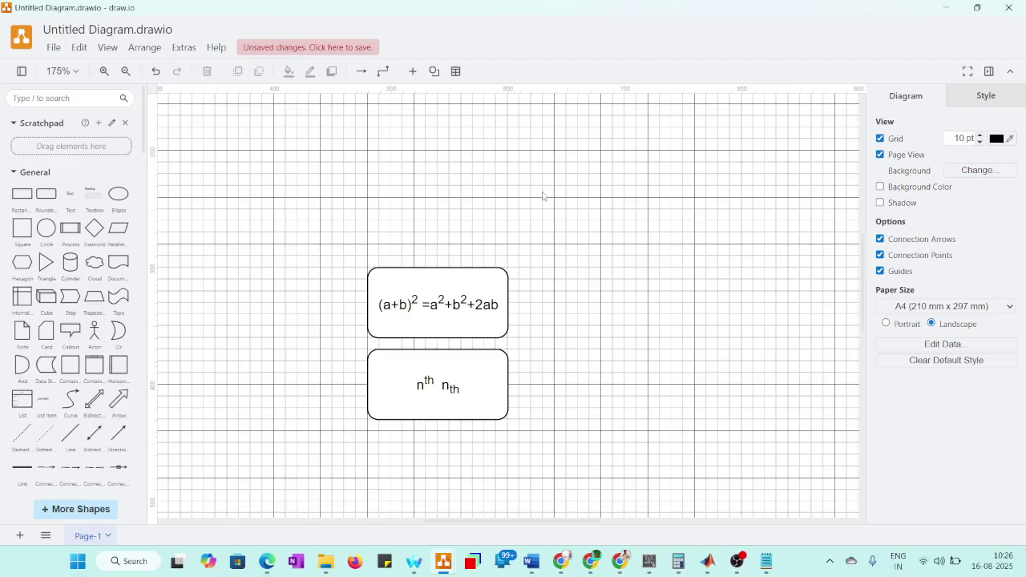
# - Place a plain rectangle to the right of the formula box
pyautogui.click(27, 193)
pyautogui.moveTo(513, 330); pyautogui.dragTo(618, 305)
pyautogui.doubleClick(617, 303)
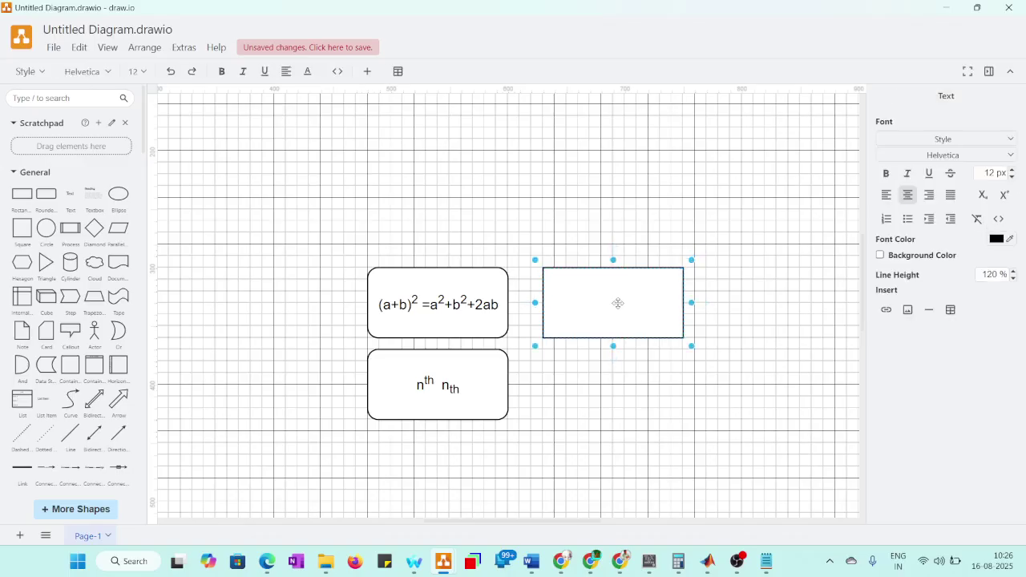
# - Type the LaTeX \frac{10e^{-\vartheta s}}{20s^2+20s+10} into the new rectangle, fixing typos
pyautogui.write('\\frac{')
pyautogui.press('BackSpace')
pyautogui.press('BackSpace')
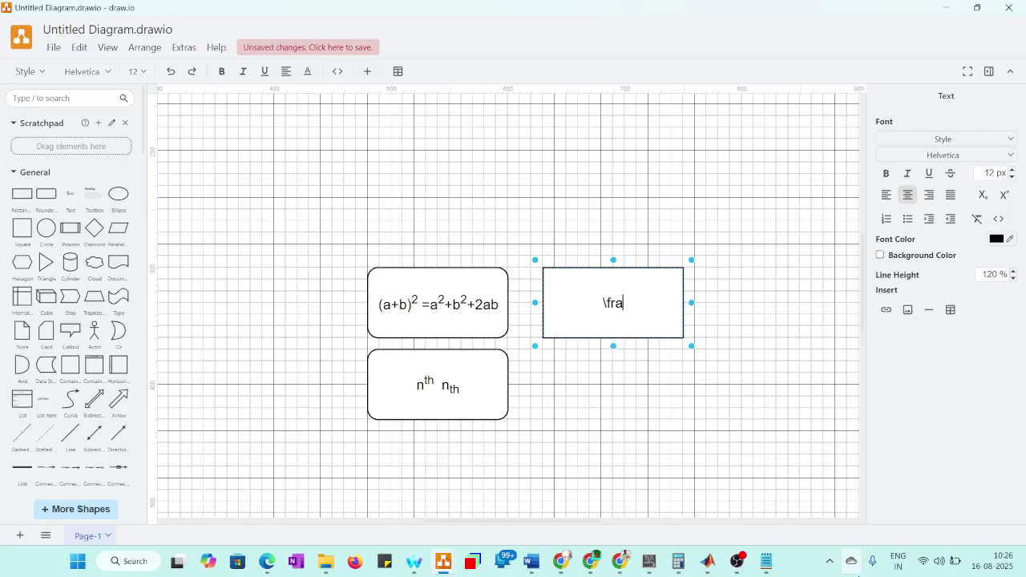
pyautogui.write('c{}{}')
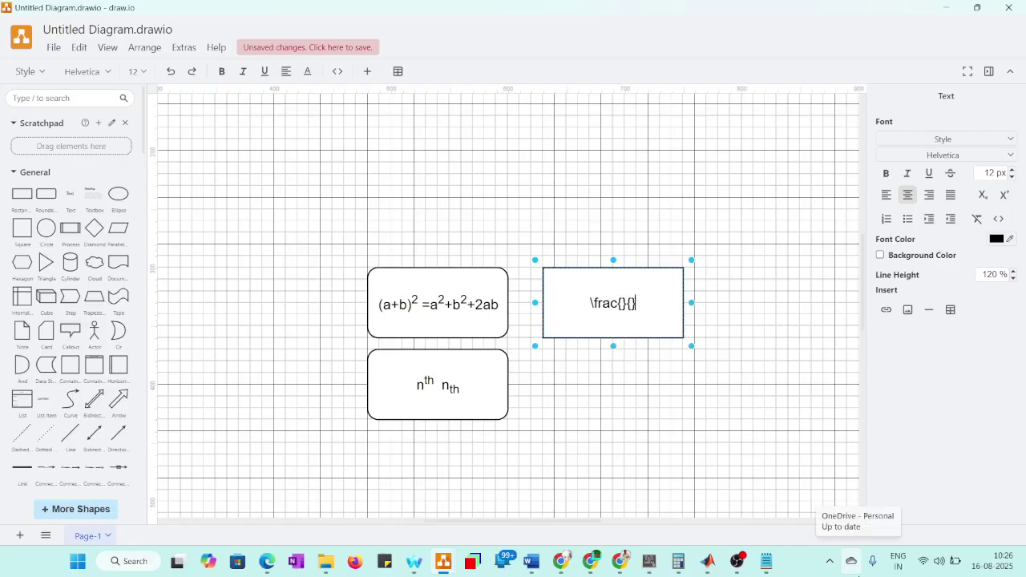
pyautogui.write('10e^')
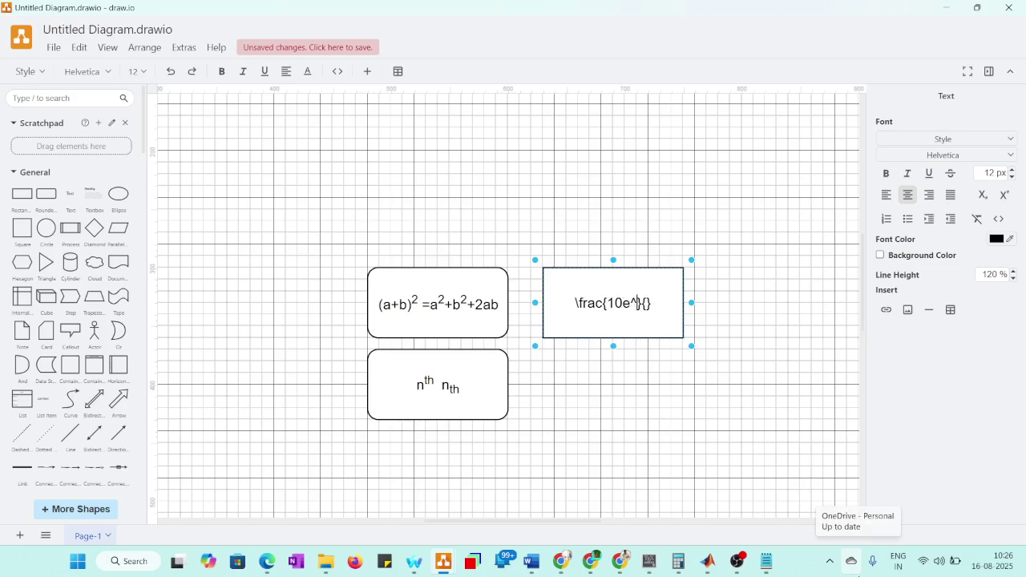
pyautogui.write('{}')
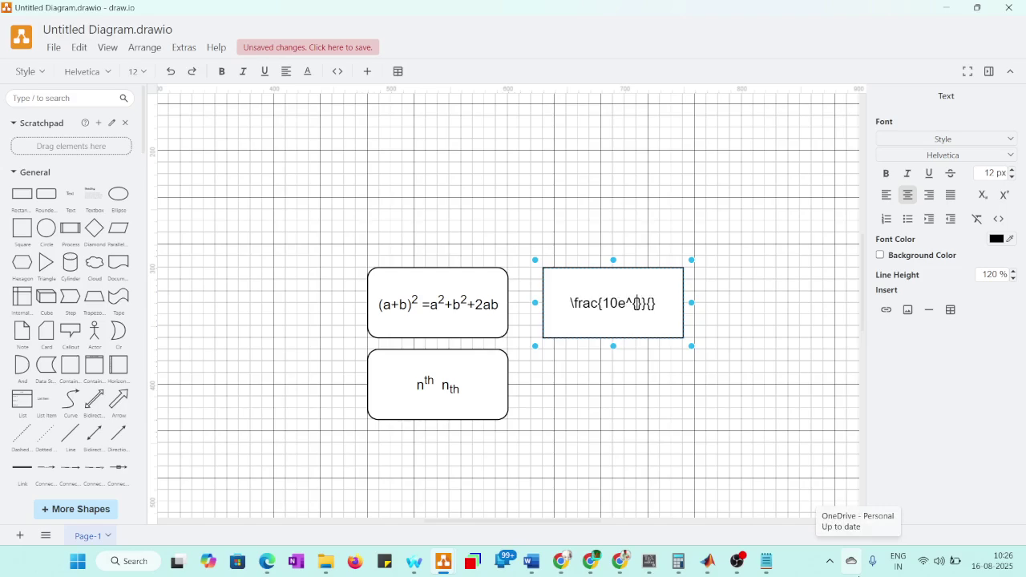
pyautogui.write('-')
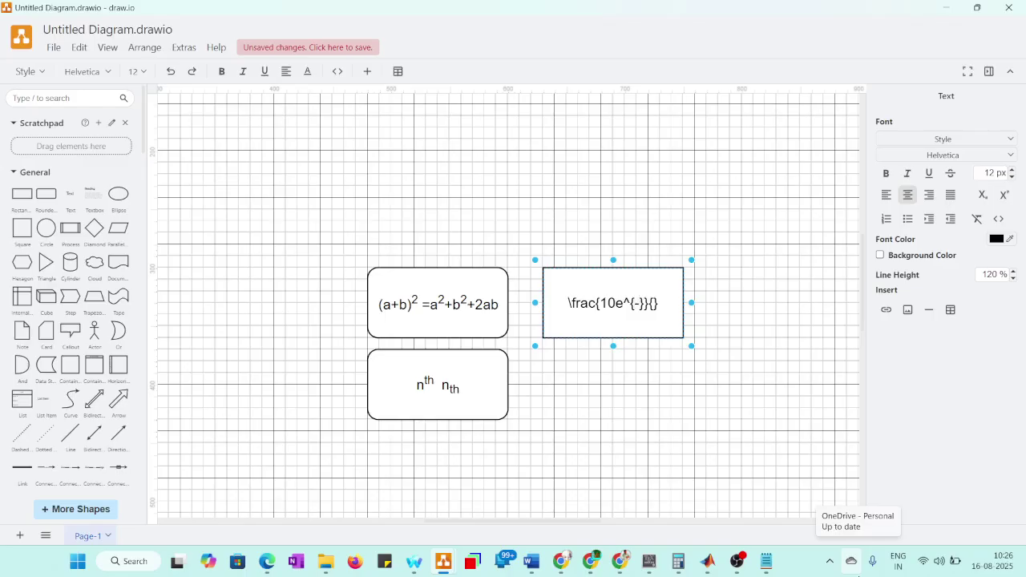
pyautogui.write('10')
pyautogui.press('BackSpace')
pyautogui.press('BackSpace')
pyautogui.write('\\vartherta')
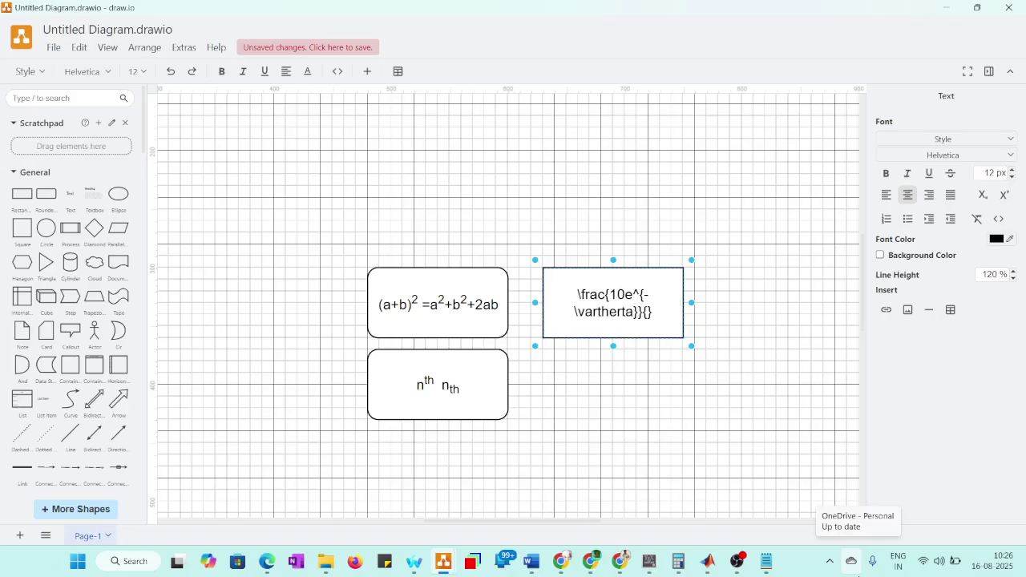
pyautogui.press('BackSpace')
pyautogui.press('BackSpace')
pyautogui.press('BackSpace')
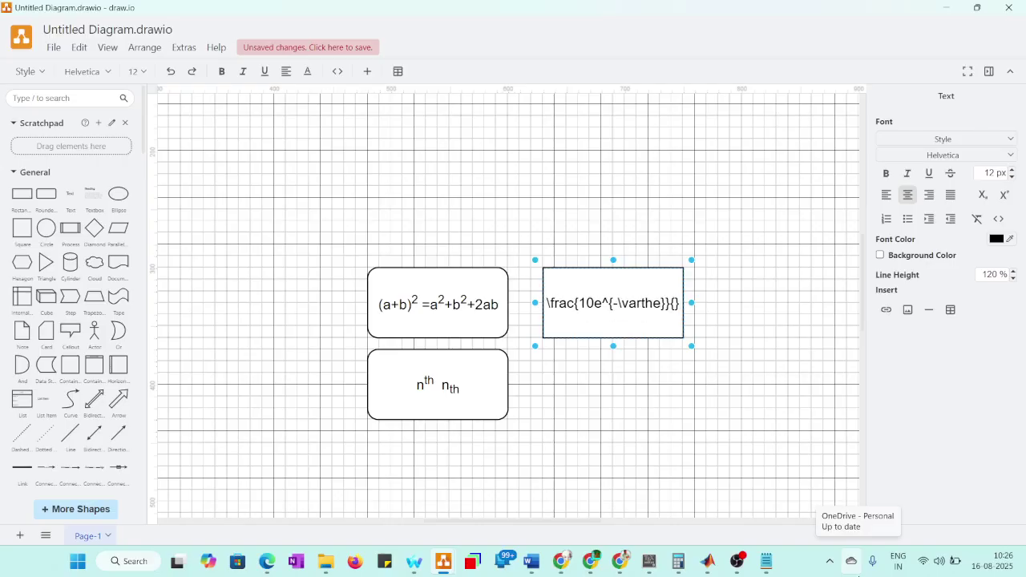
pyautogui.write('t')
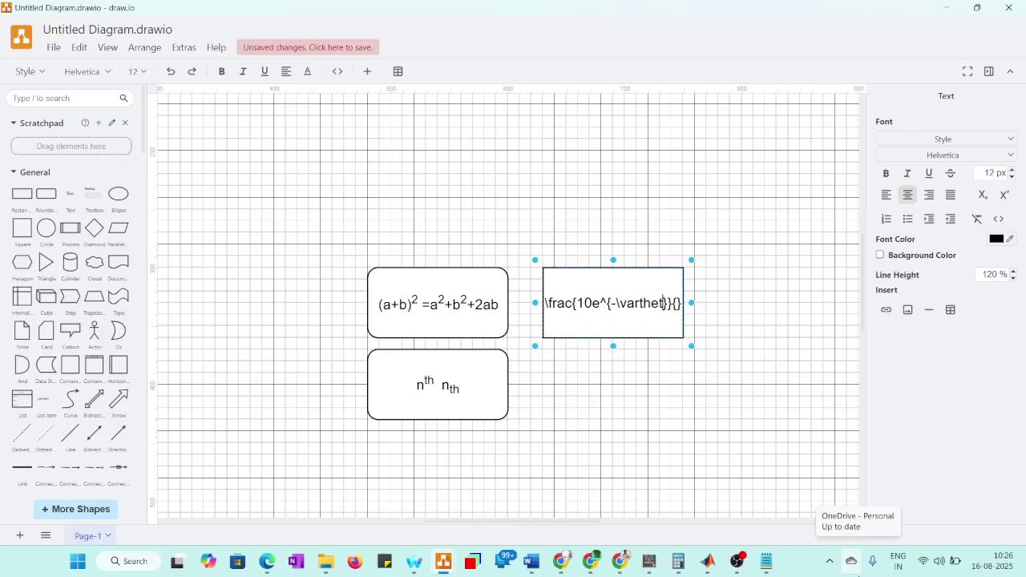
pyautogui.write('a s}}{')
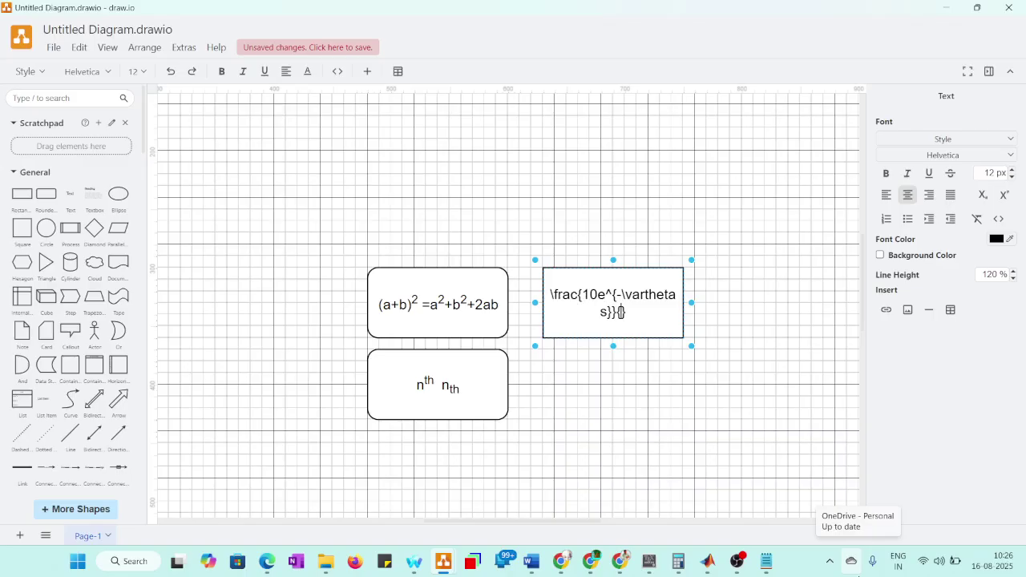
pyautogui.write('20s^2+')
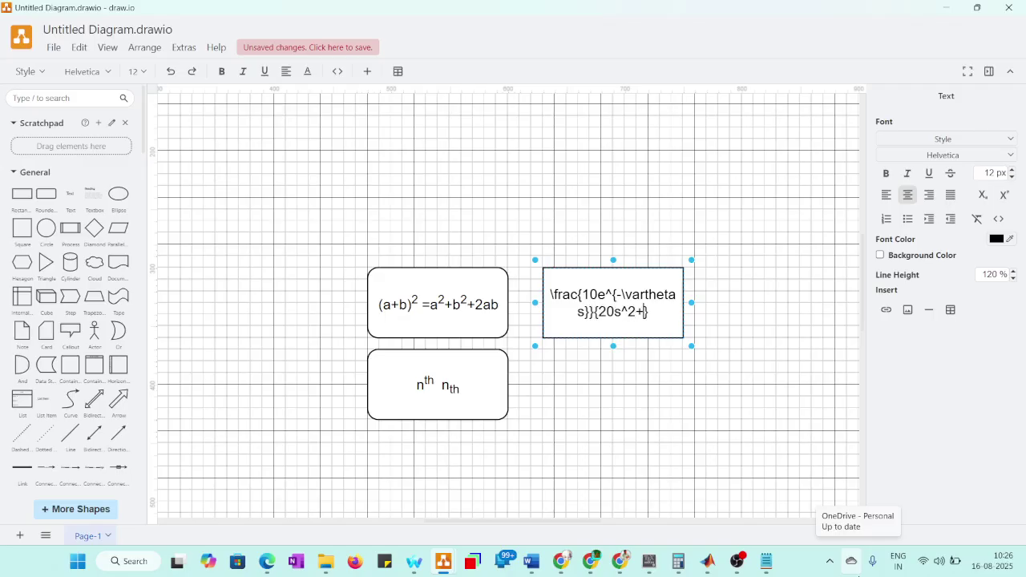
pyautogui.write('20s+10')
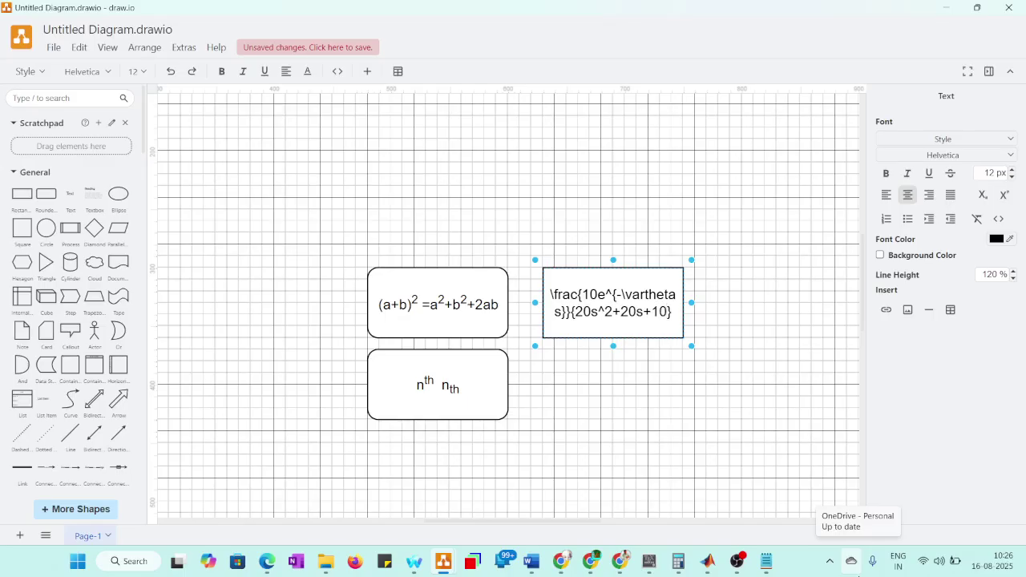
# - Wrap the fraction source in $$ delimiters at both ends
pyautogui.press('Right')
pyautogui.write('$$')
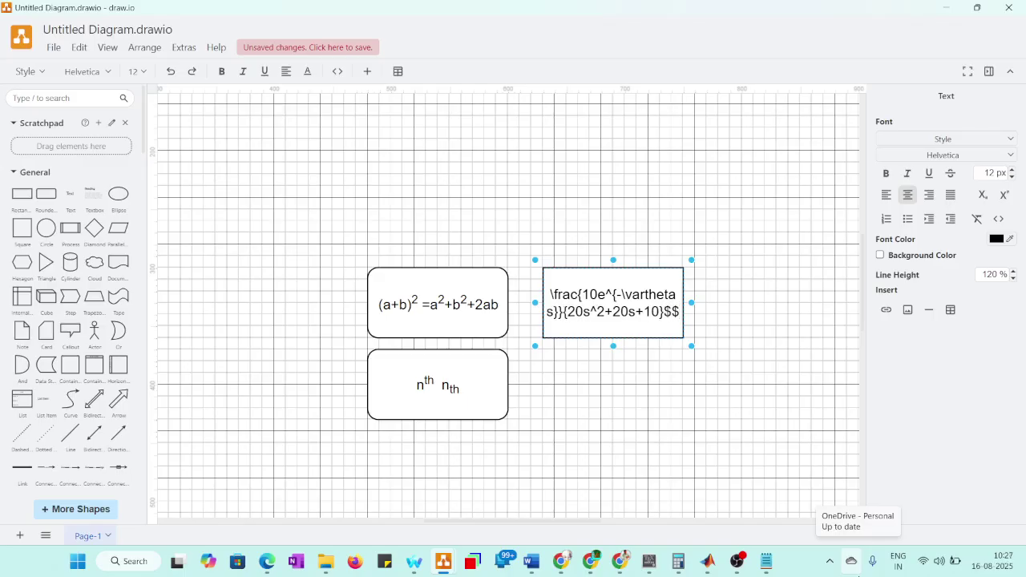
pyautogui.press('Left')
pyautogui.press('Left')
pyautogui.press('Left')
pyautogui.press('Left')
pyautogui.press('Left')
pyautogui.press('Left')
pyautogui.press('Left')
pyautogui.press('Left')
pyautogui.press('Left')
pyautogui.press('Left')
pyautogui.press('Left')
pyautogui.press('Left')
pyautogui.press('Left')
pyautogui.press('Left')
pyautogui.press('Left')
pyautogui.press('Left')
pyautogui.press('Up')
pyautogui.press('Left')
pyautogui.write('$$')
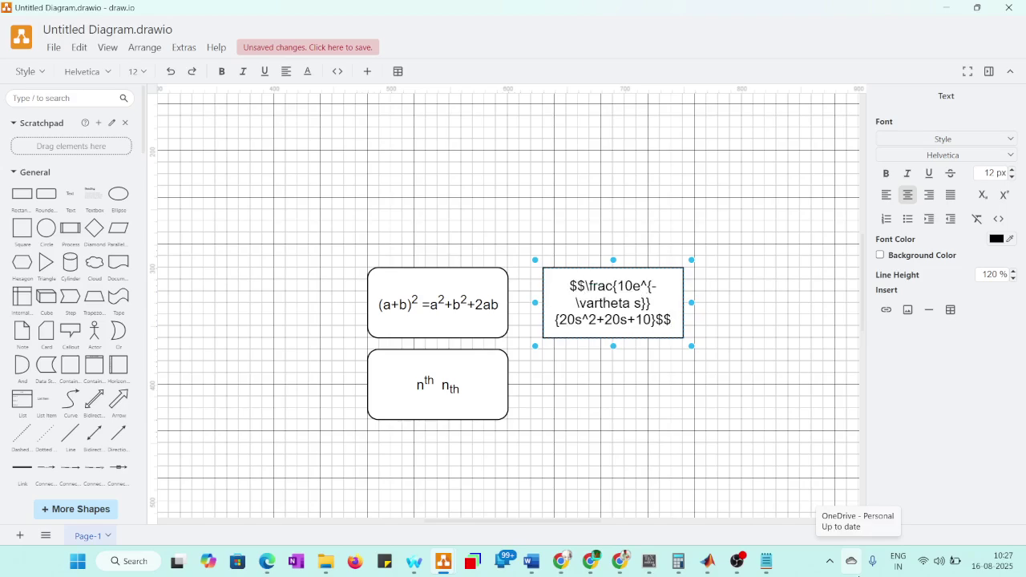
# - Finish editing the fraction box and deselect it
pyautogui.click(660, 409)
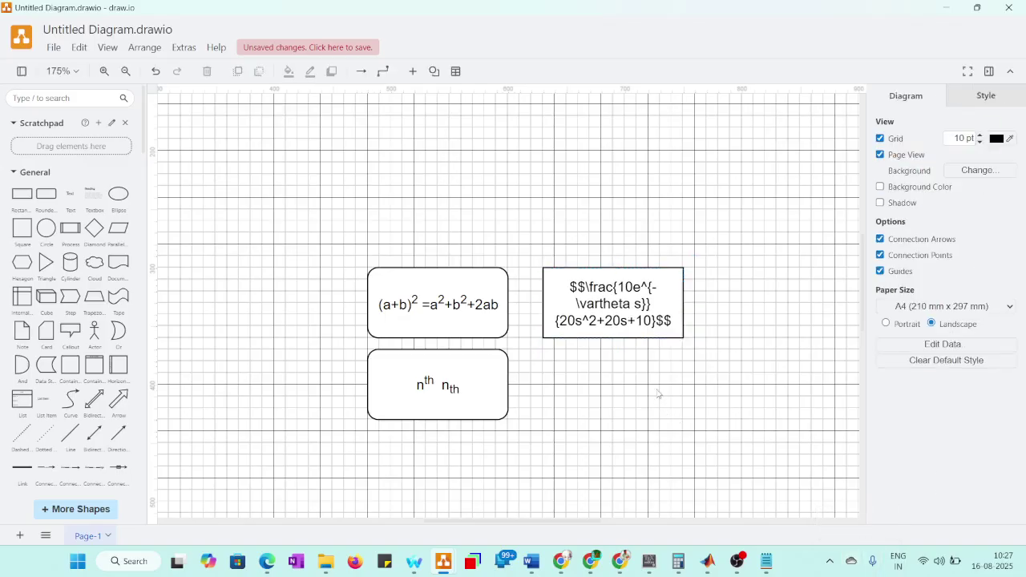
pyautogui.click(638, 315)
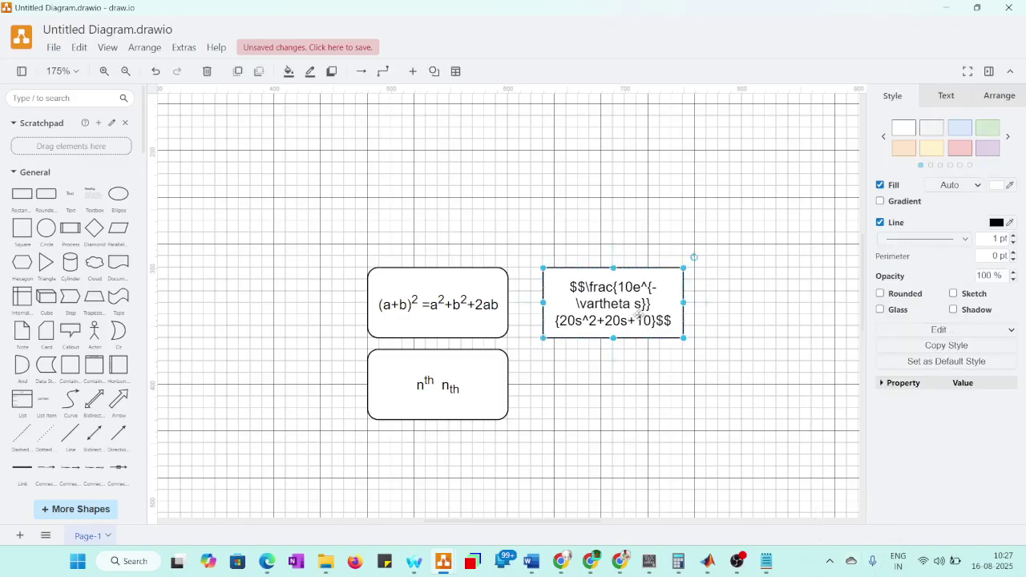
pyautogui.doubleClick(637, 315)
pyautogui.click(645, 401)
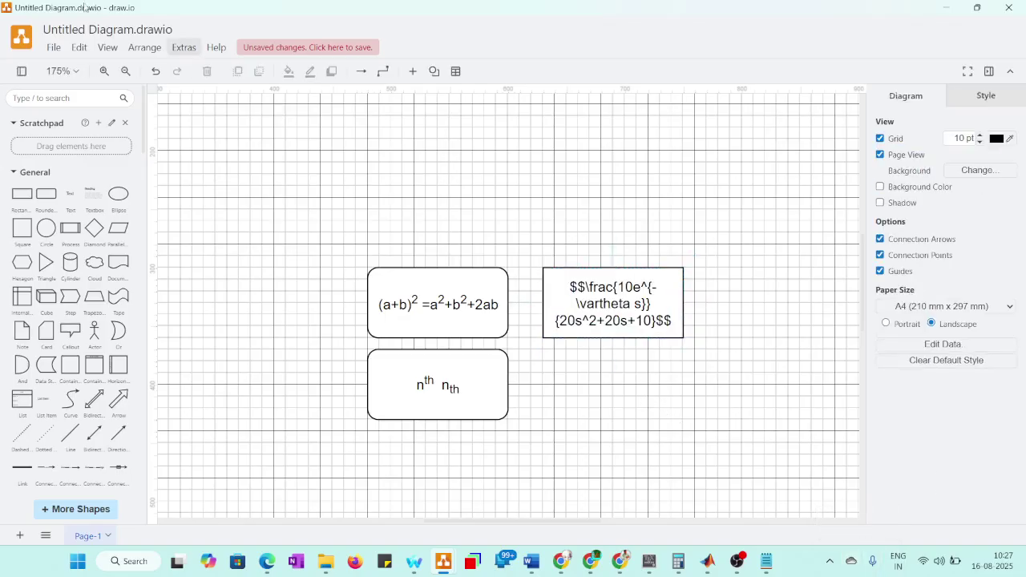
# - Turn on Mathematical Typesetting in Extras, toggling off and on to compare, then select the rendered fraction
pyautogui.click(183, 47)
pyautogui.click(193, 208)
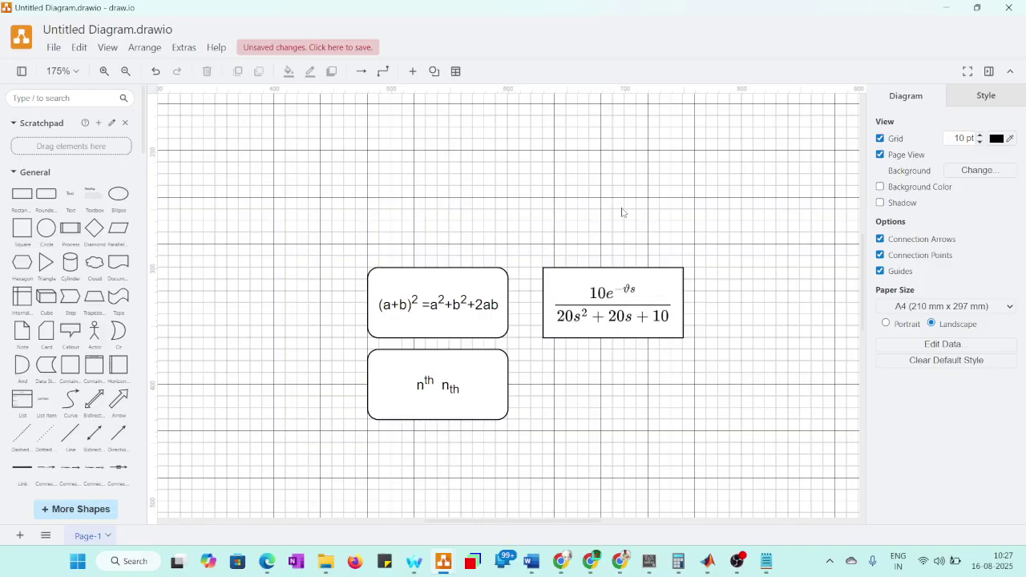
pyautogui.click(178, 49)
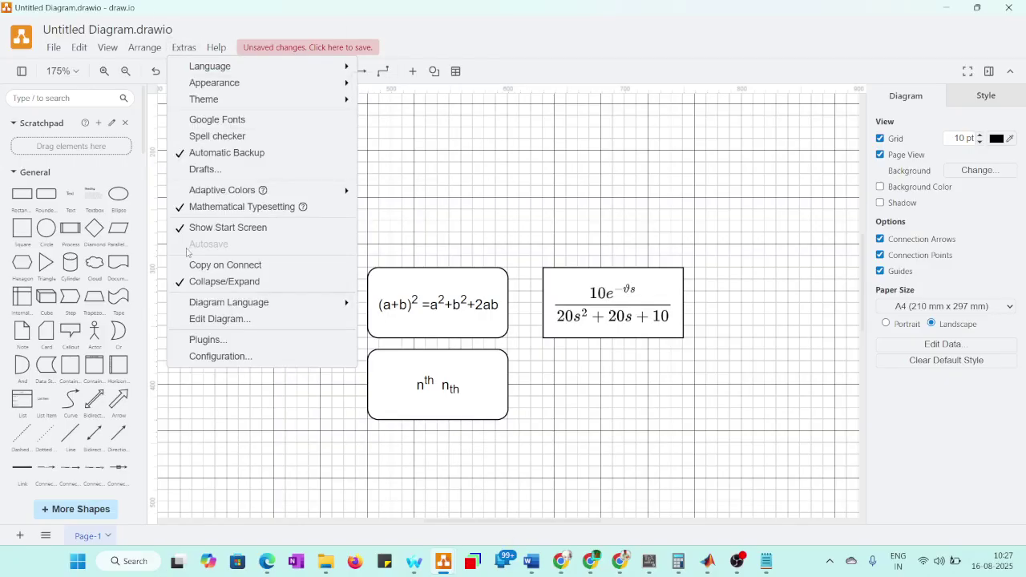
pyautogui.click(227, 210)
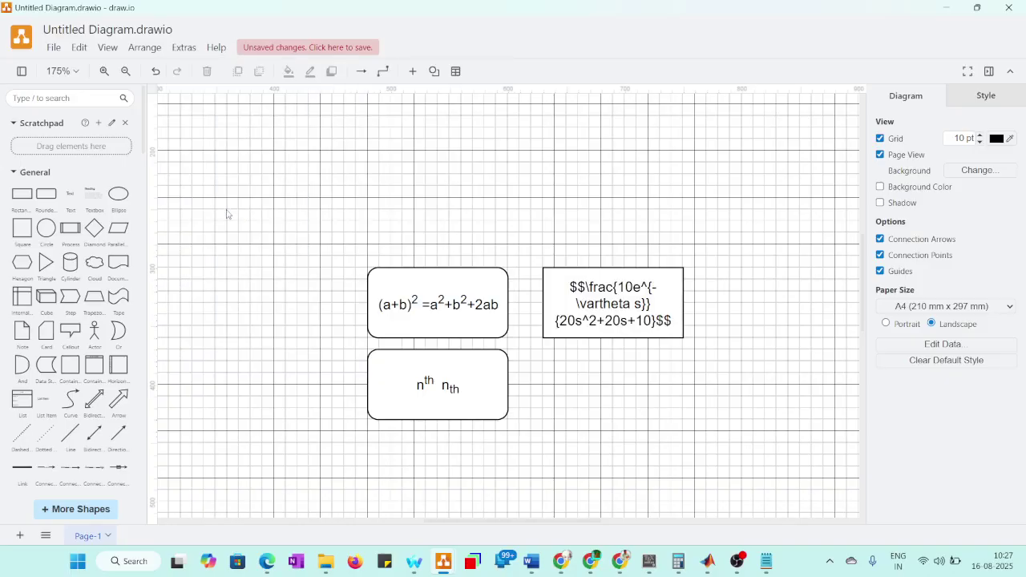
pyautogui.click(178, 49)
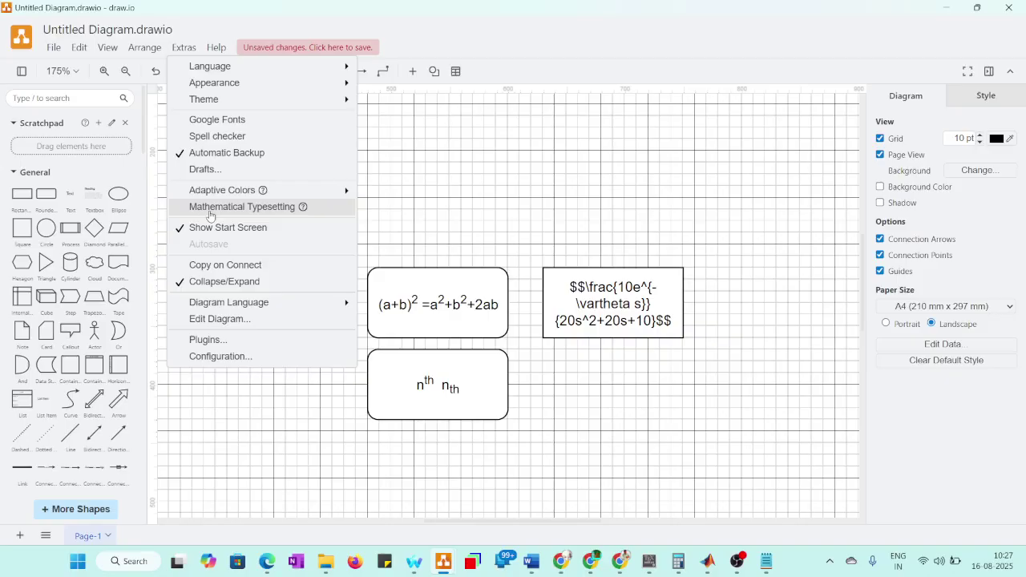
pyautogui.click(210, 210)
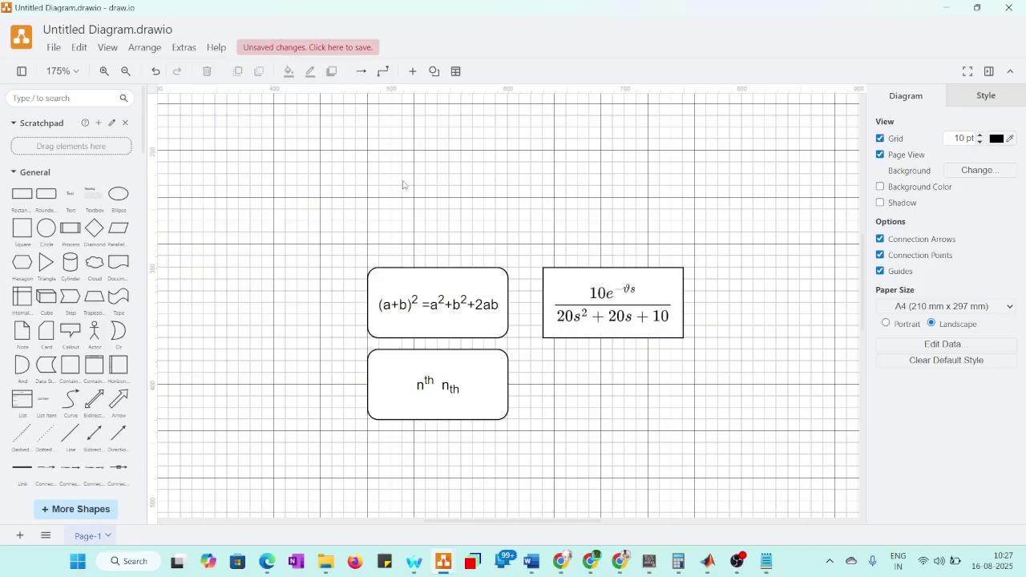
pyautogui.click(599, 323)
pyautogui.click(267, 561)
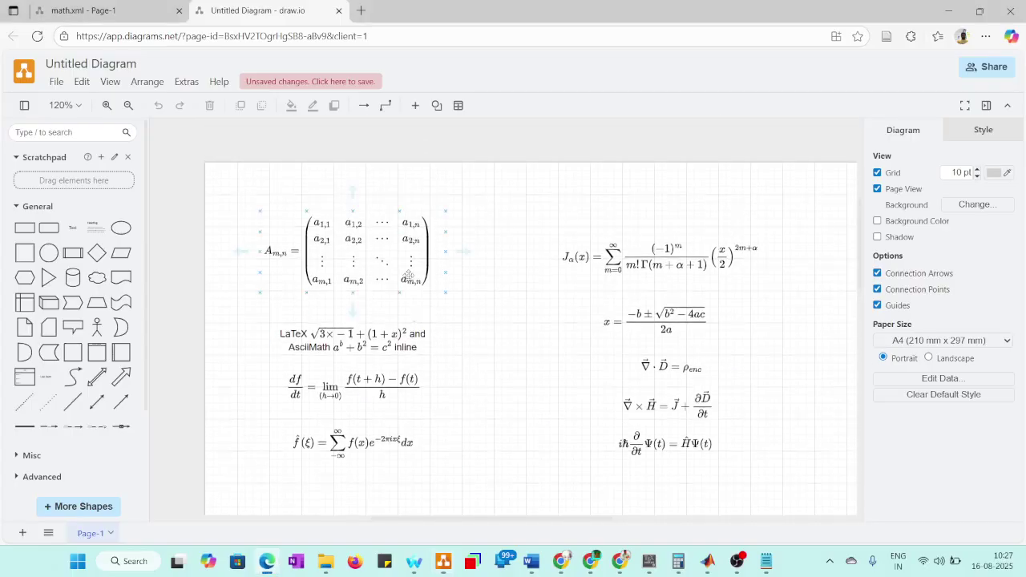
pyautogui.doubleClick(382, 269)
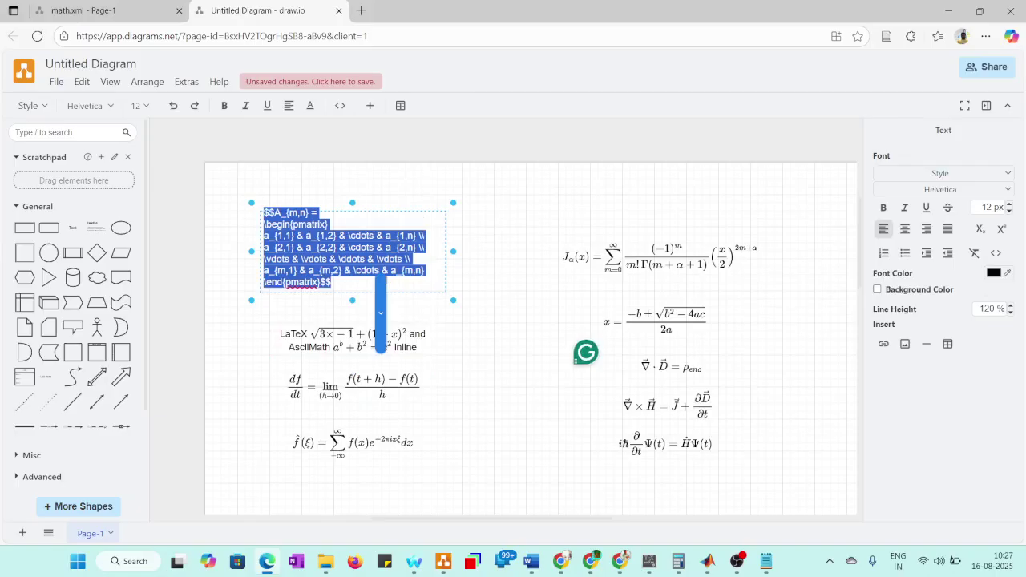
pyautogui.click(533, 256)
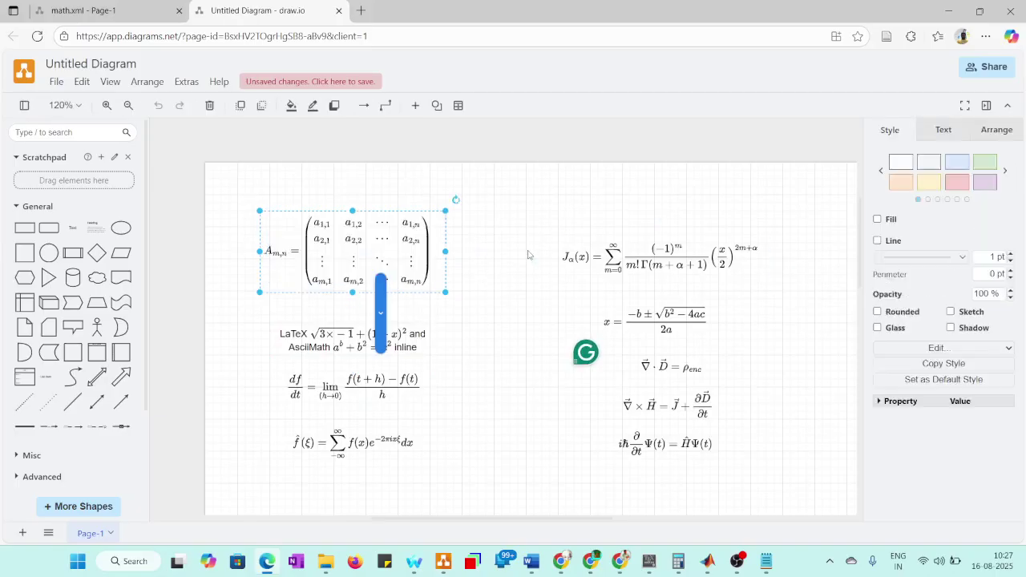
pyautogui.doubleClick(545, 262)
pyautogui.click(501, 270)
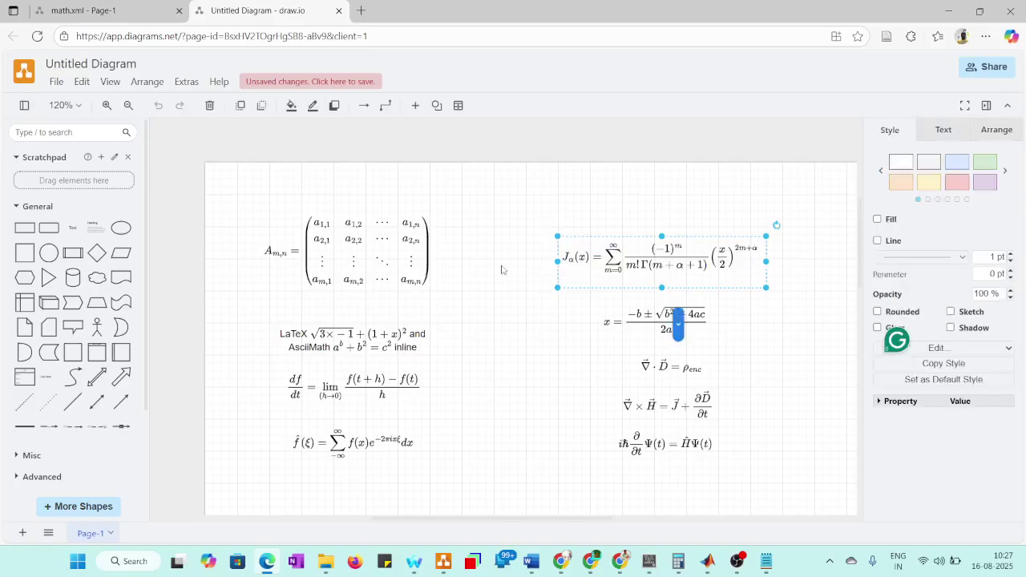
pyautogui.click(501, 270)
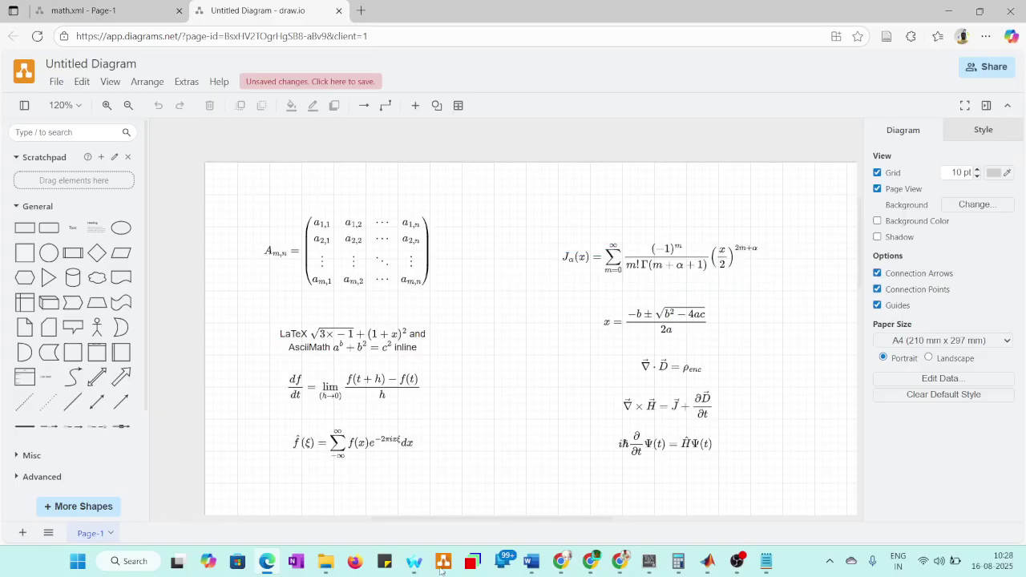
pyautogui.moveTo(442, 561)
pyautogui.click(504, 533)
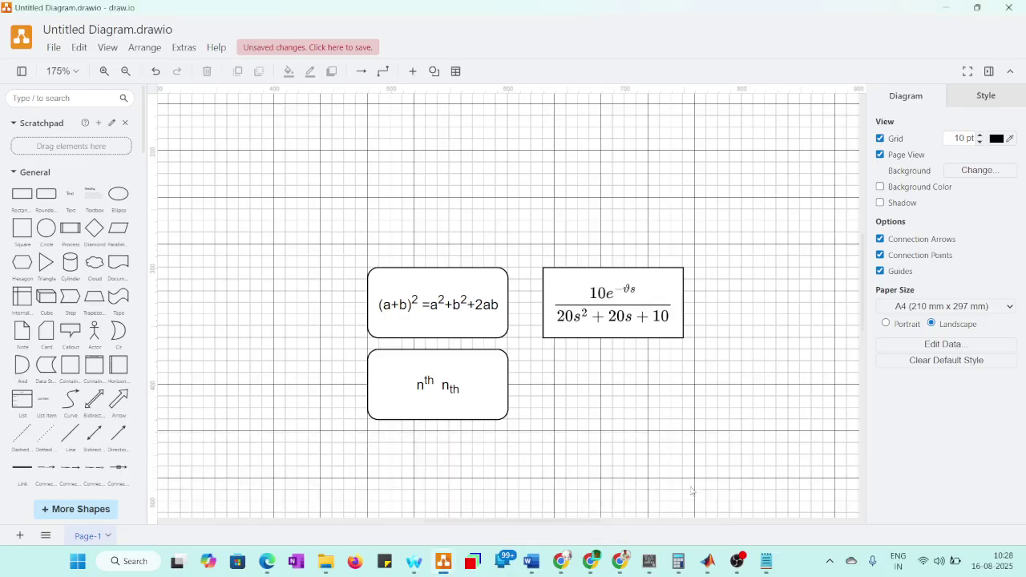